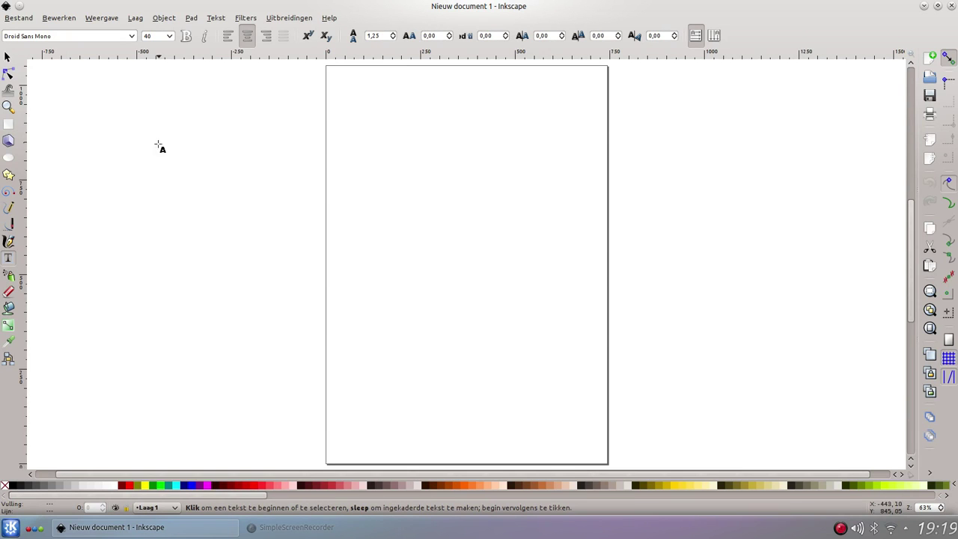
Type the person's full name as a new text line on the page, deleting a stray 'v'
left_click(359, 149)
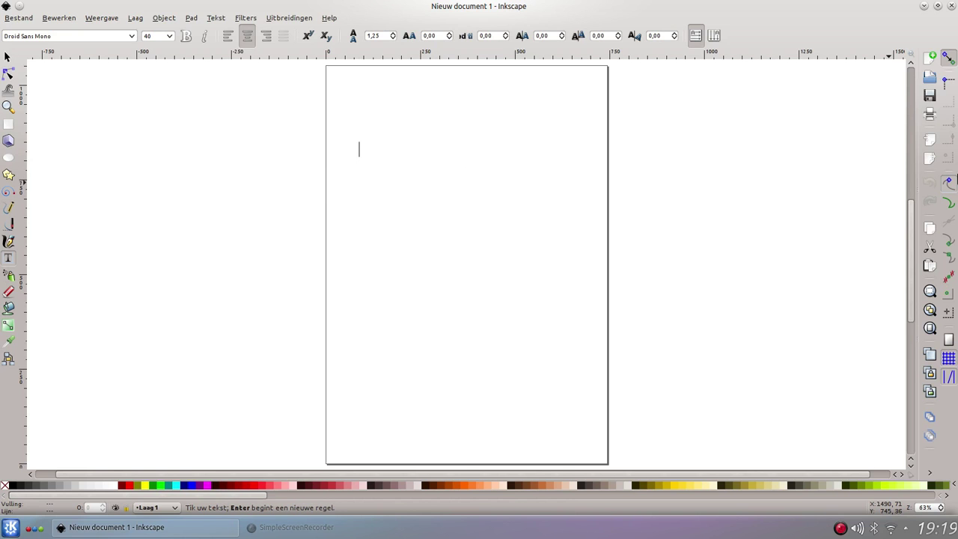
type("john")
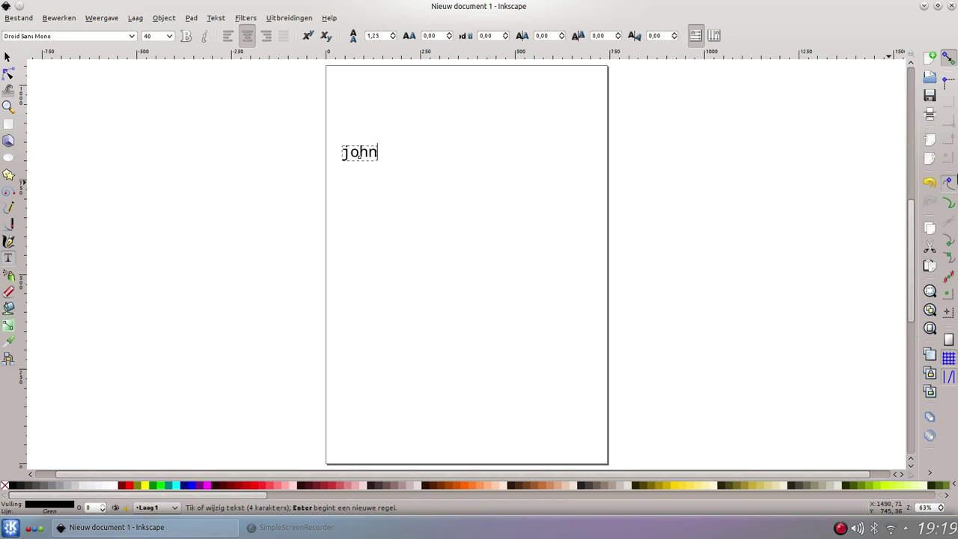
type("v")
key("BackSpace")
type("van l")
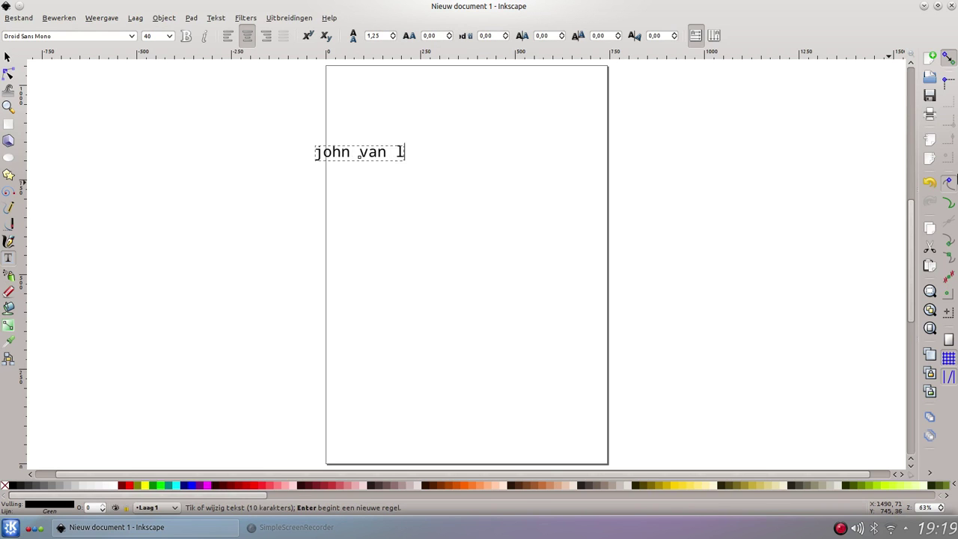
type("aarhov")
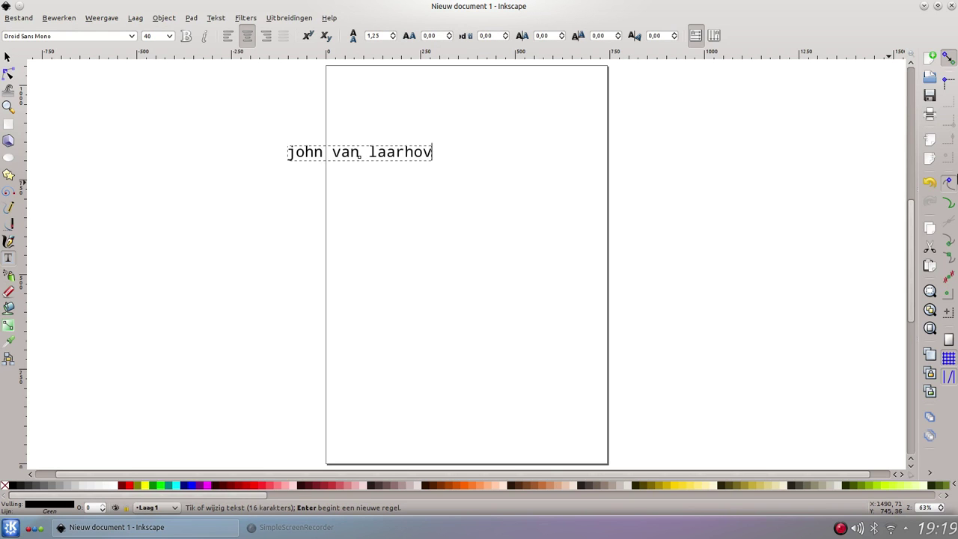
type("en")
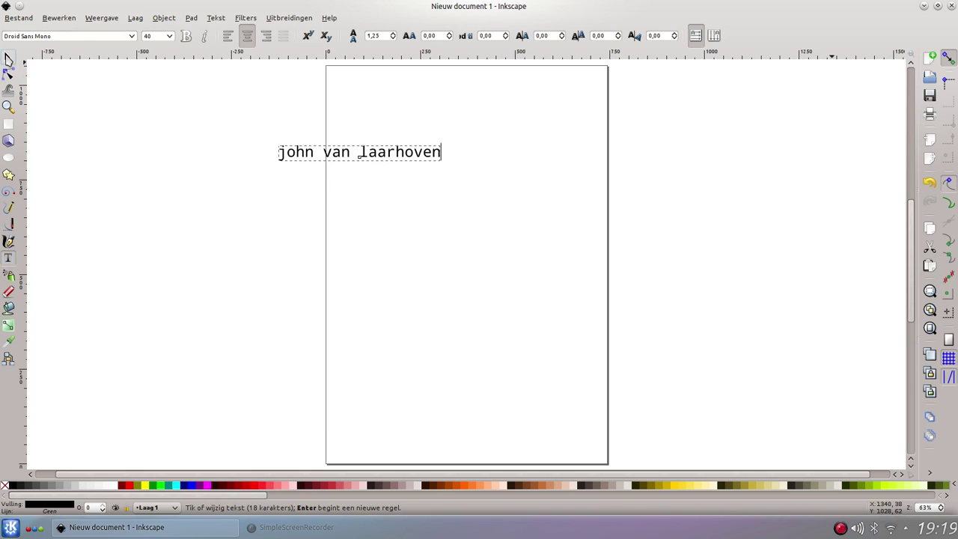
Drag the name text down and right onto the page, then zoom to the selection
left_click(8, 57)
mouse_move(310, 154)
left_mouse_down()
mouse_move(402, 182)
mouse_move(406, 168)
left_mouse_up()
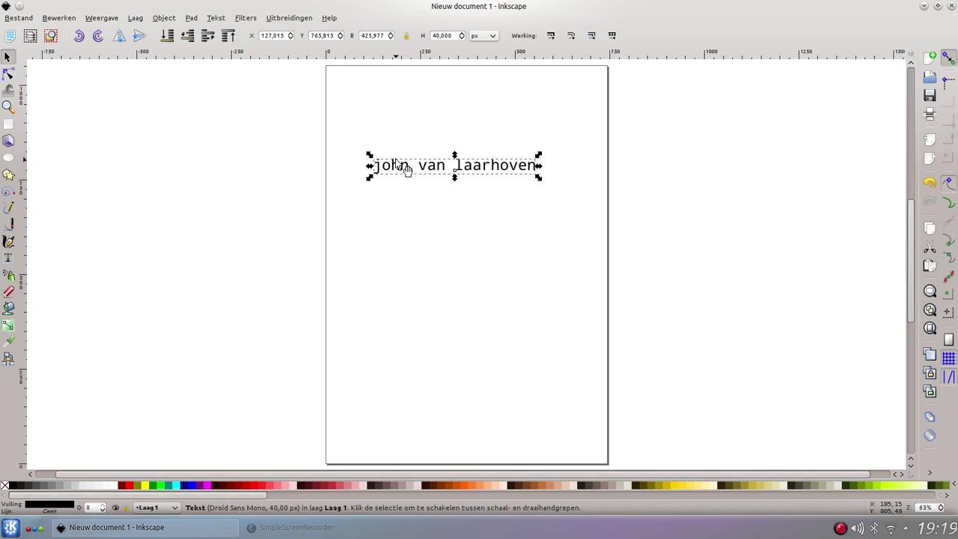
left_click(929, 292)
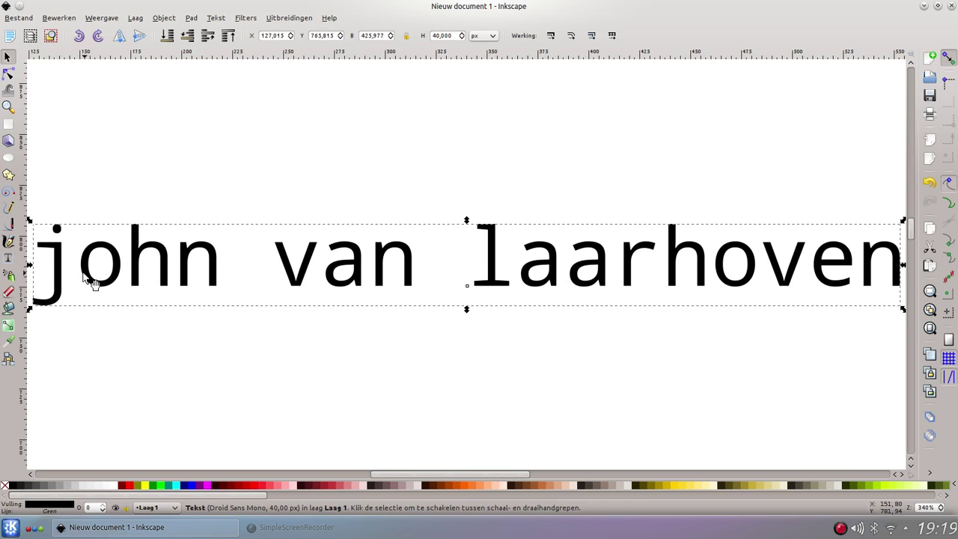
Kern the letters after the first 'j' leftward so the 'o' tucks tightly against it
double_click(84, 275)
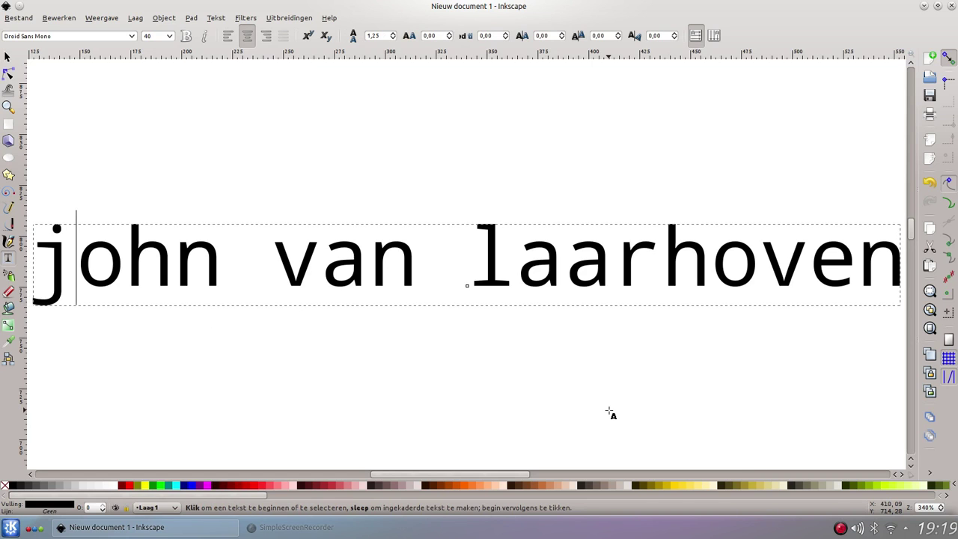
key("alt+Left")
key("alt+Left")
key("alt+Left")
key("alt+Left")
key("alt+Left")
key("alt+Left")
key("alt+Left")
key("alt+Left")
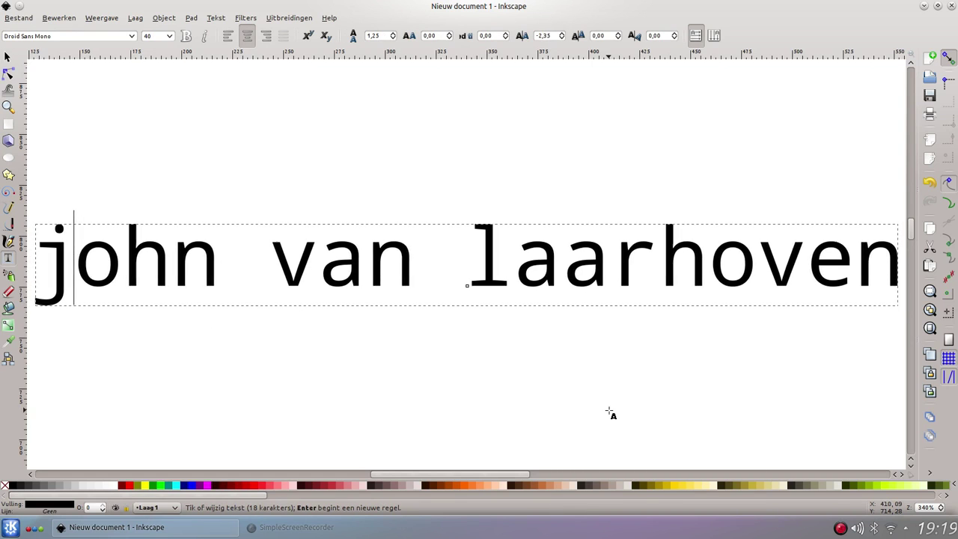
key("alt+Left")
key("alt+Left")
key("alt+Left")
key("alt+Left")
key("alt+Left")
key("alt+Left")
key("alt+Left")
key("alt+Left")
key("alt+Left")
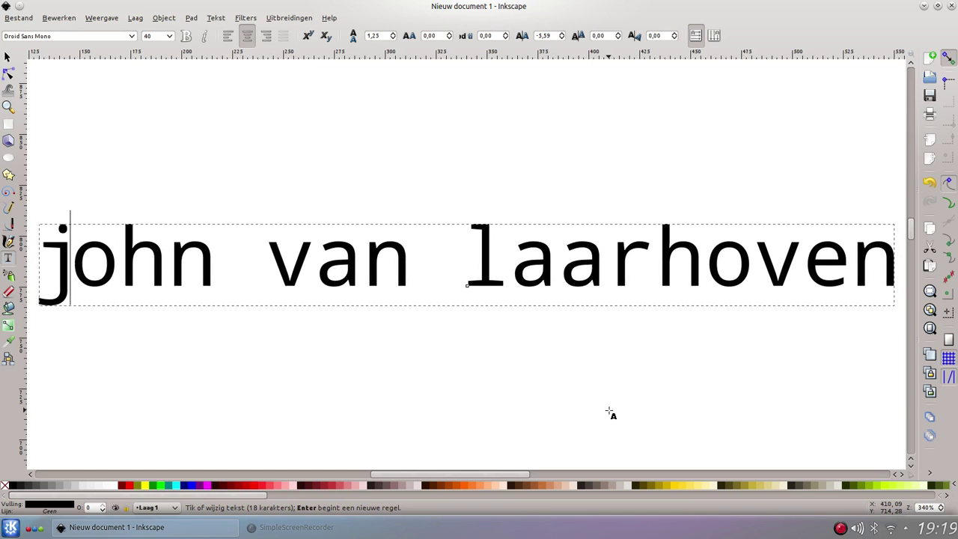
key("alt+Left")
key("alt+Left")
key("alt+Left")
key("alt+Left")
key("alt+Left")
key("alt+Left")
key("alt+Left")
key("alt+Left")
key("alt+Left")
key("alt+Left")
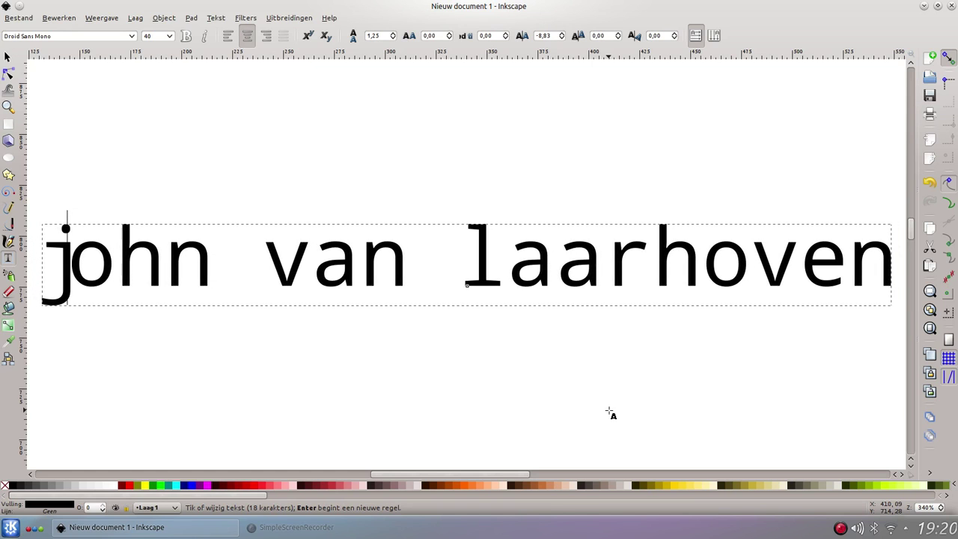
key("alt+Left")
key("alt+Left")
key("alt+Left")
key("alt+Left")
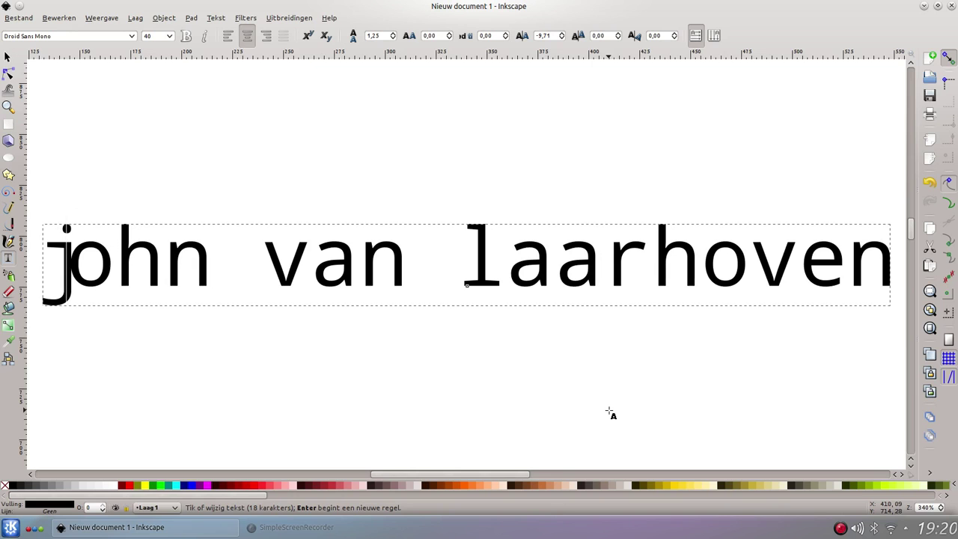
key("Right")
key("alt+Left")
key("alt+Left")
Raise the 'h' slightly and kern it and the following 'n' left to overlap
key("alt+Left")
key("alt+Left")
key("alt+Left")
key("alt+Left")
key("alt+Left")
key("alt+Left")
key("alt+Left")
key("alt+Left")
key("alt+Left")
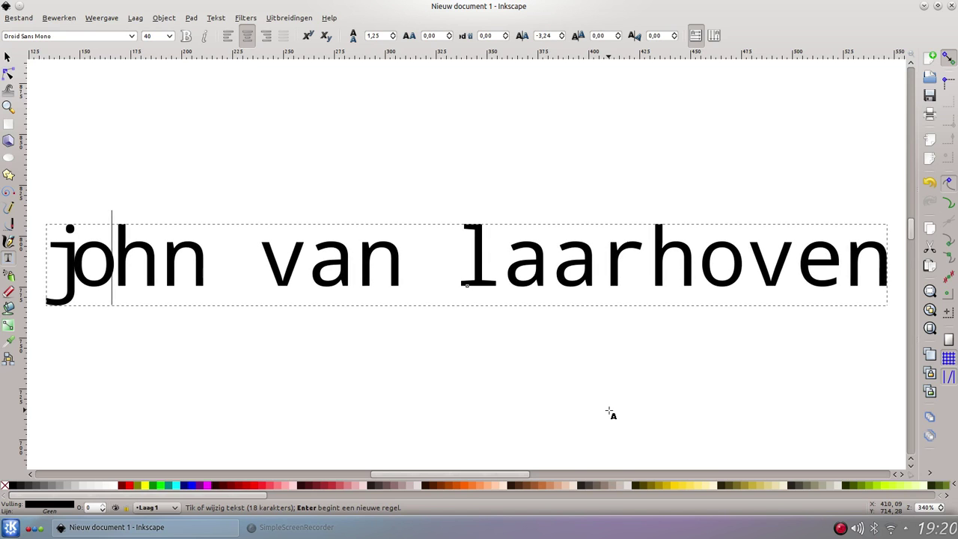
key("alt+Left")
key("alt+Left")
key("alt+Left")
key("alt+Left")
key("alt+Left")
key("alt+Left")
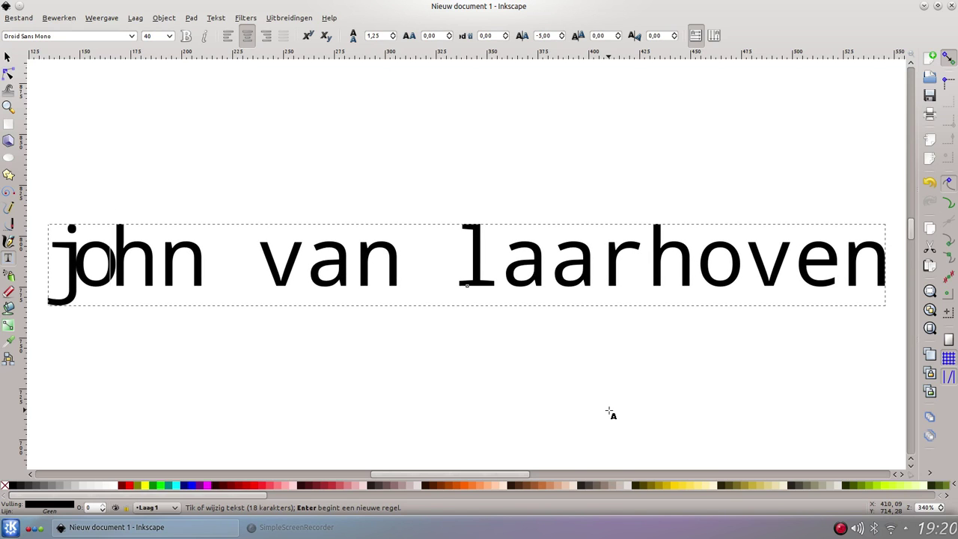
key("alt+Up")
key("alt+Up")
key("alt+Up")
key("alt+Up")
key("alt+Up")
key("alt+Up")
key("alt+Up")
key("alt+Up")
key("alt+Up")
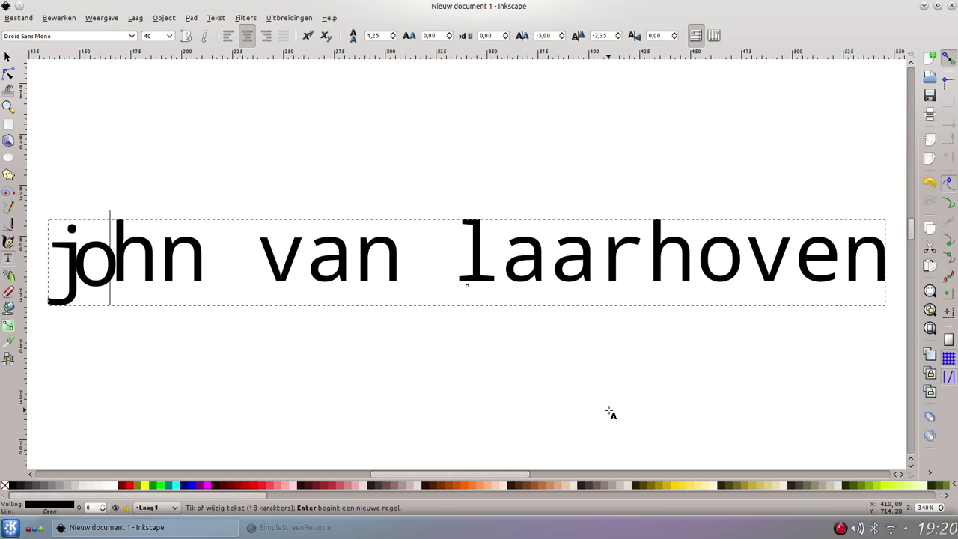
key("alt+Up")
key("alt+Up")
key("alt+Up")
key("alt+Up")
key("alt+Up")
key("alt+Up")
key("alt+Up")
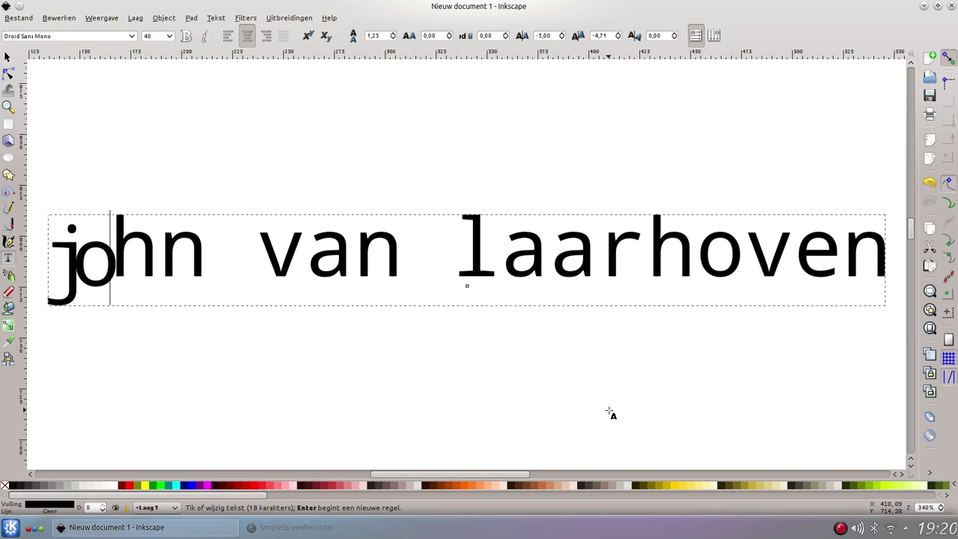
key("alt+Left")
key("alt+Left")
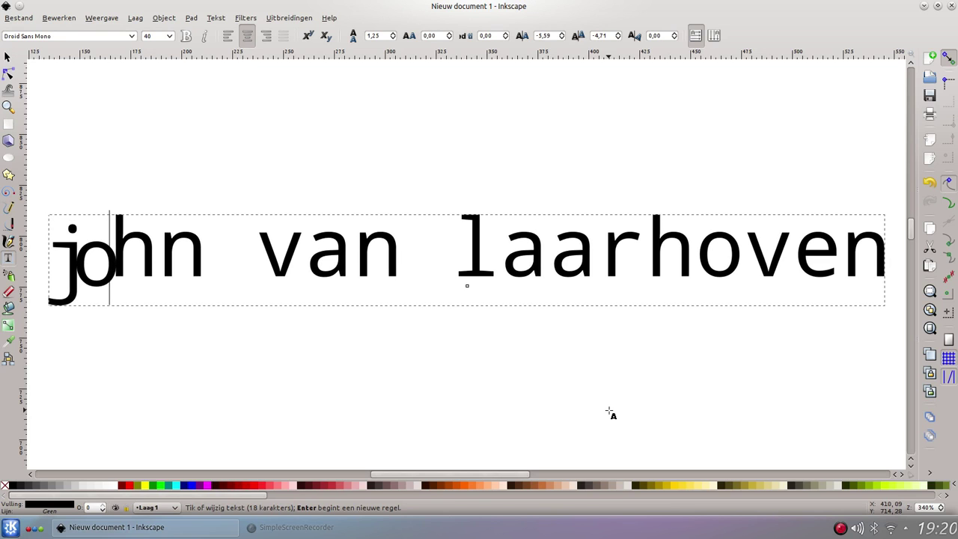
key("alt+Left")
key("Right")
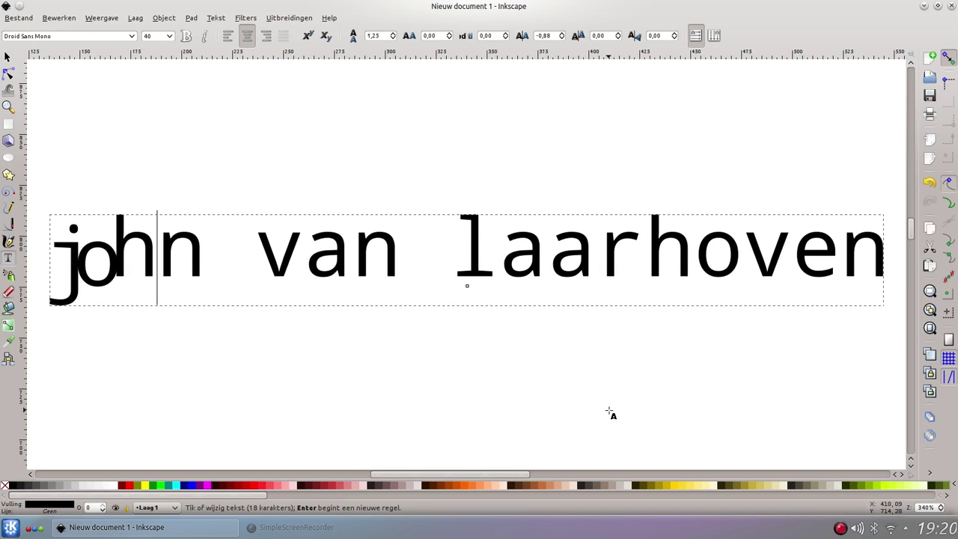
key("alt+Left")
key("alt+Left")
key("alt+Left")
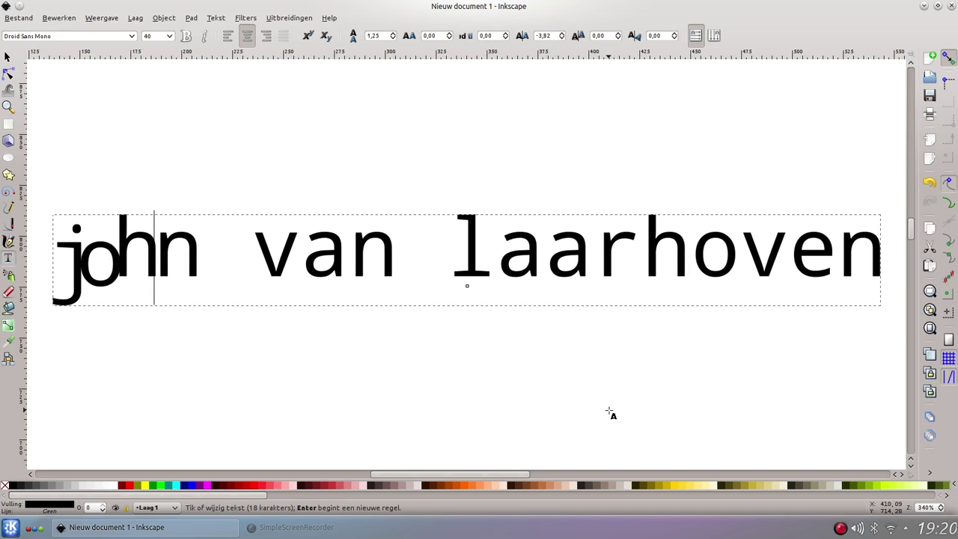
key("alt+Left")
key("alt+Left")
key("alt+Left")
key("alt+Left")
key("alt+Left")
key("alt+Left")
key("alt+Left")
key("alt+Left")
key("alt+Left")
key("alt+Left")
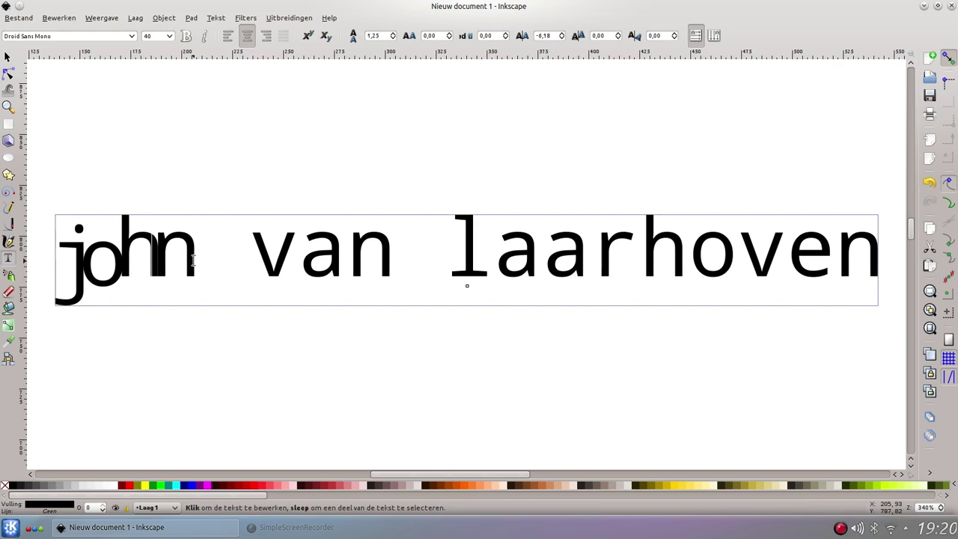
Rotate the 'n' ending the first name about 33.6 degrees
left_click(675, 34)
left_click_drag(674, 34, 673, 37)
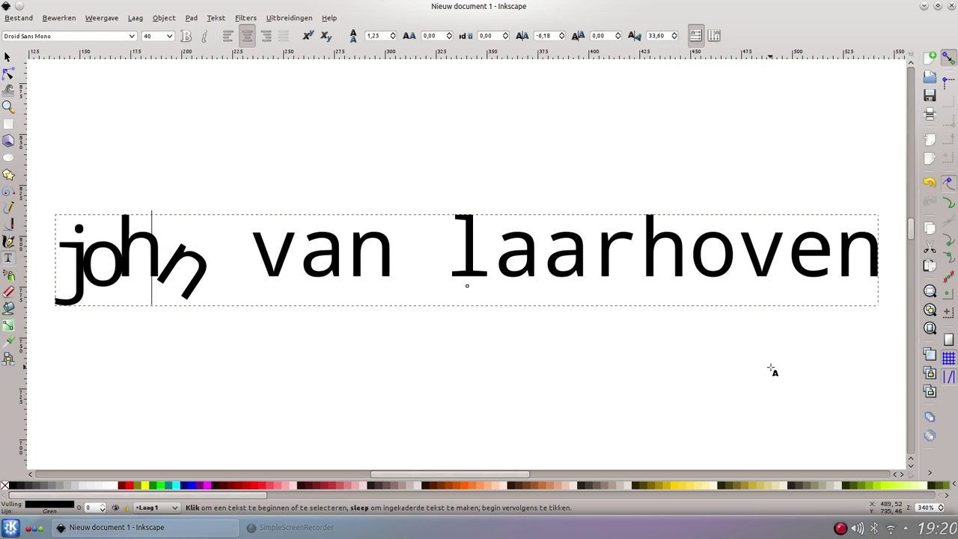
key("Right")
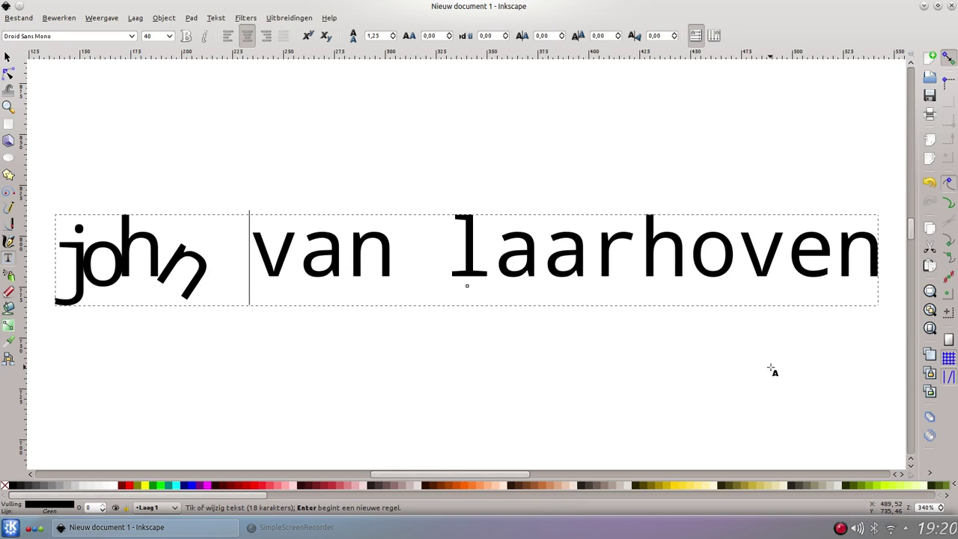
key("Right")
Kern the second word left until it nearly touches the tilted 'n'
key("shift+alt+Left")
key("alt+Left")
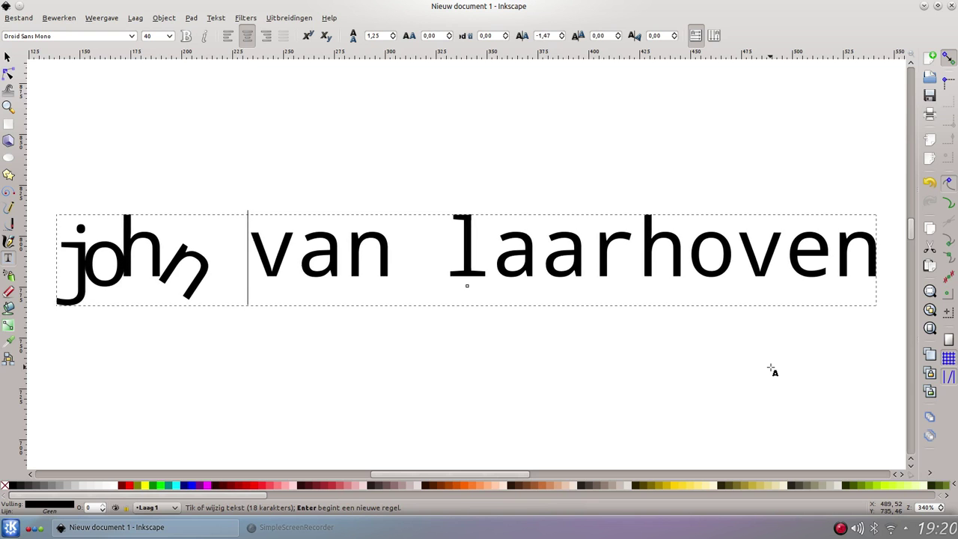
key("alt+Left")
key("alt+Left")
key("alt+Left")
key("alt+Left")
key("alt+Left")
key("alt+Left")
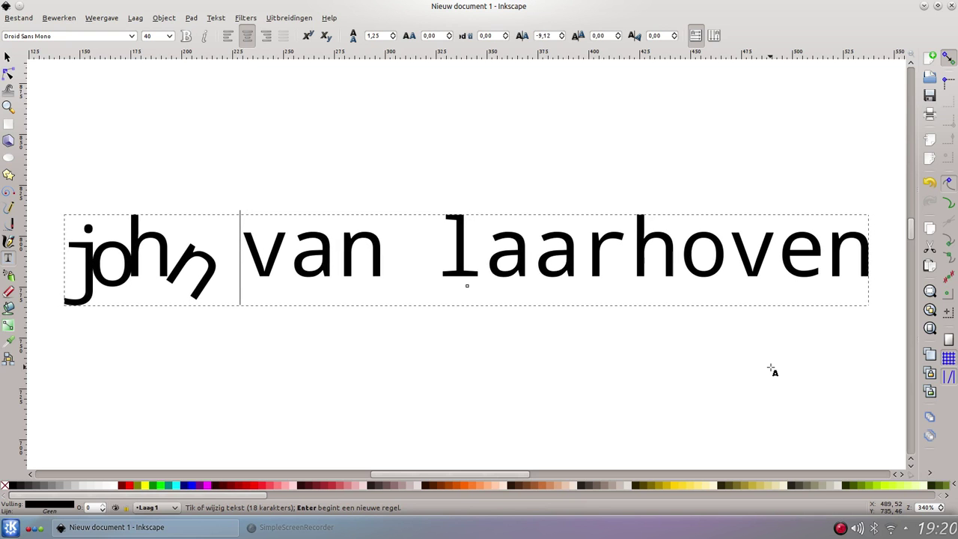
key("alt+Left")
key("alt+Left")
key("alt+Left")
key("alt+Left")
key("alt+Left")
key("alt+Left")
key("alt+Left")
key("alt+Left")
key("alt+Left")
key("alt+Left")
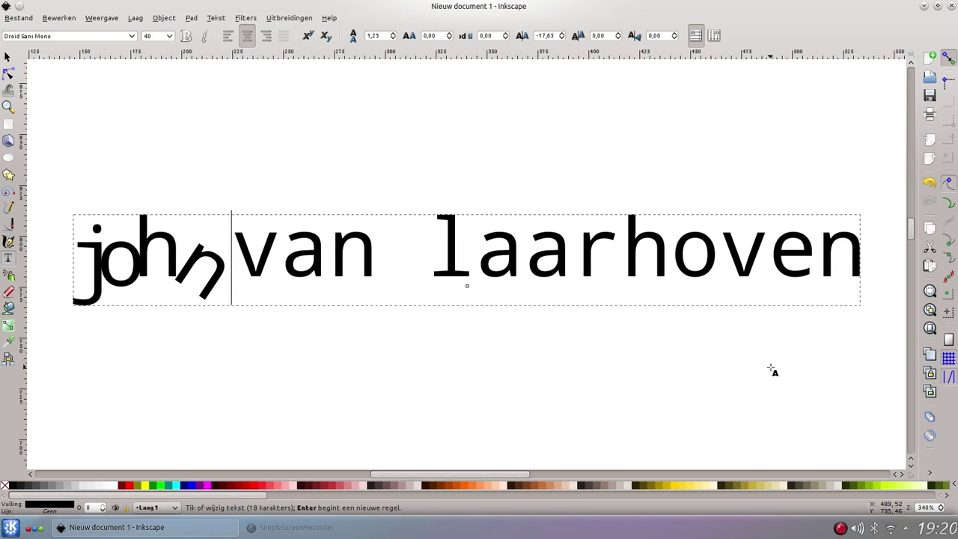
key("alt+Left")
key("alt+Left")
key("alt+Left")
key("Right")
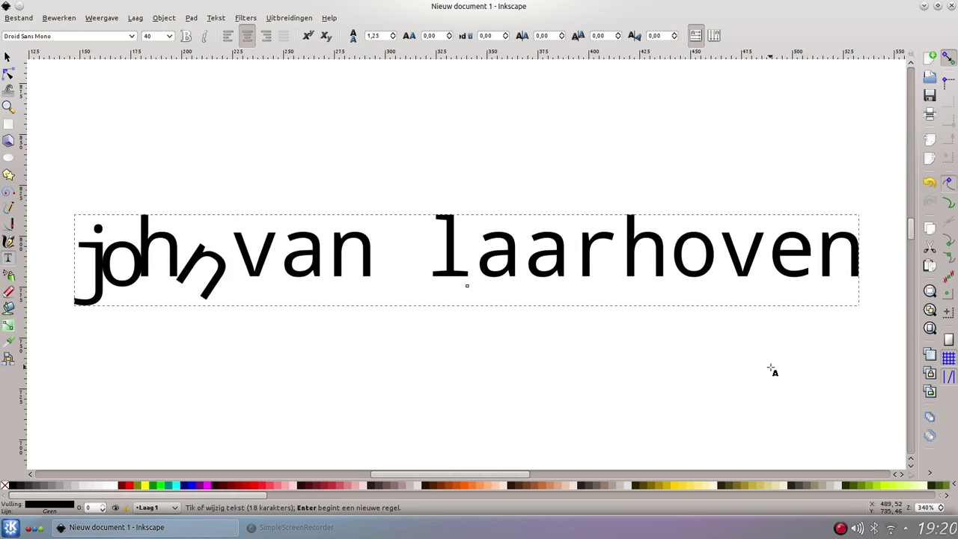
Kern the 'a' toward the 'v' and drop it below the line
key("alt+Left")
key("alt+Left")
key("alt+Left")
key("alt+Left")
key("alt+Left")
key("alt+Left")
key("alt+Left")
key("alt+Left")
key("alt+Left")
key("alt+Left")
key("alt+Left")
key("alt+Left")
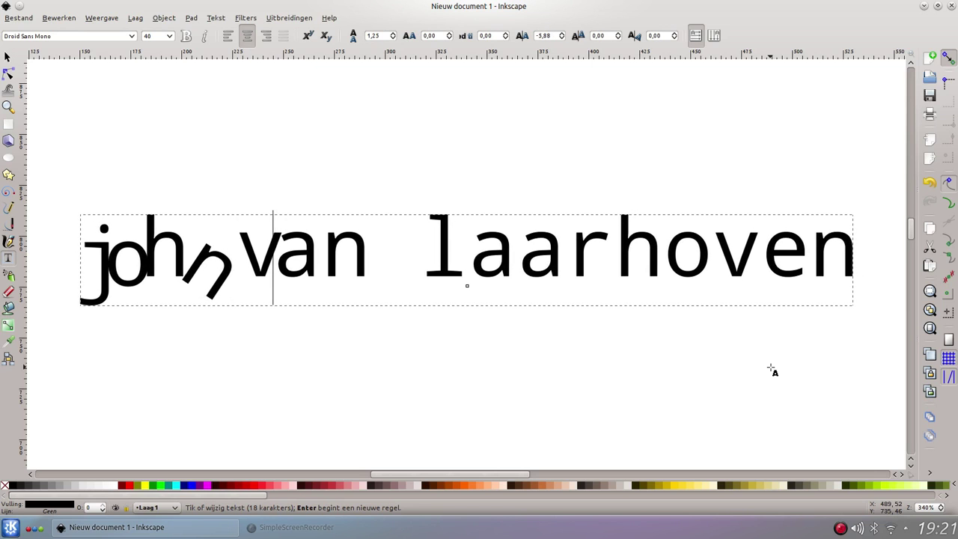
key("alt+Left")
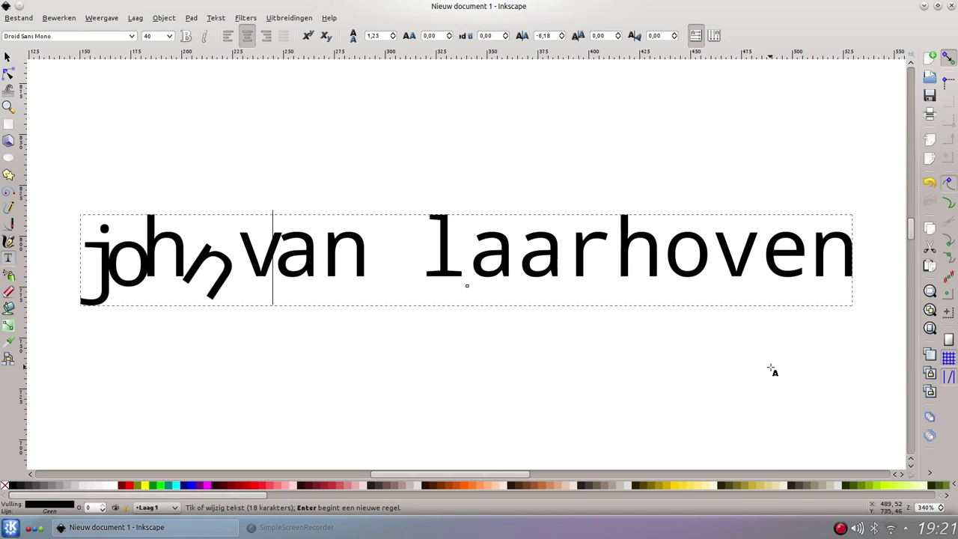
key("alt+Down")
key("alt+Down")
key("alt+Down")
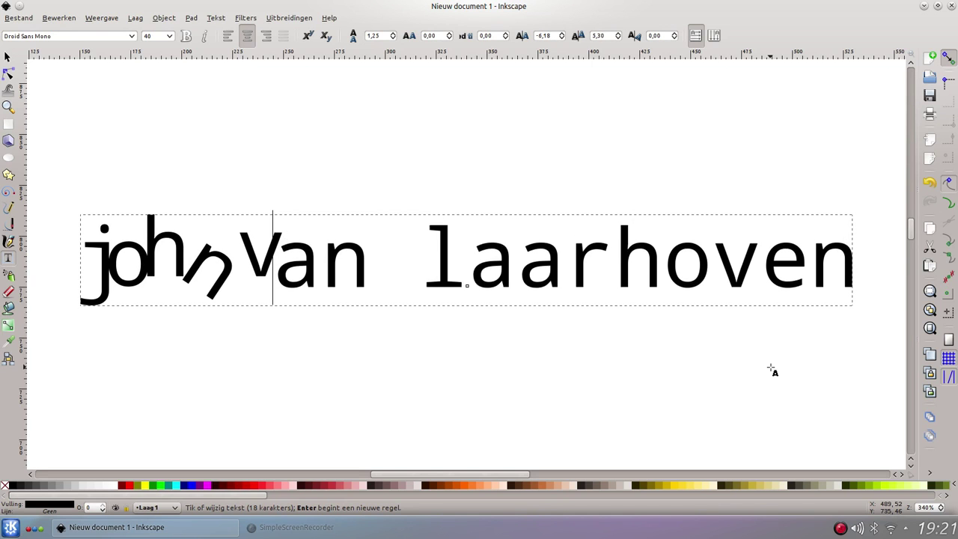
key("alt+Down")
key("alt+Down")
key("alt+Down")
key("alt+Down")
key("alt+Down")
key("alt+Down")
key("alt+Down")
key("alt+Down")
key("alt+Down")
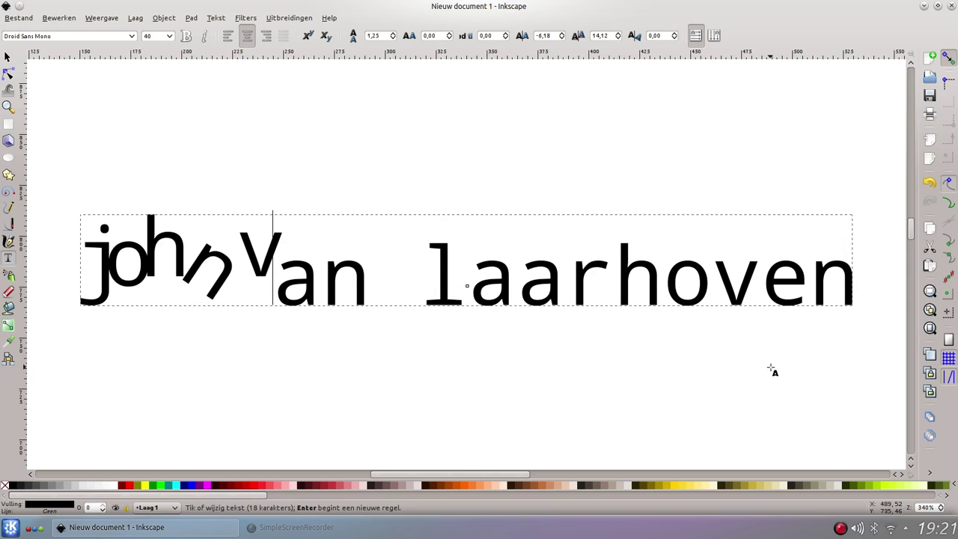
Tighten the 'n' against the 'a' and raise it upward
key("Right")
key("alt+Left")
key("alt+Left")
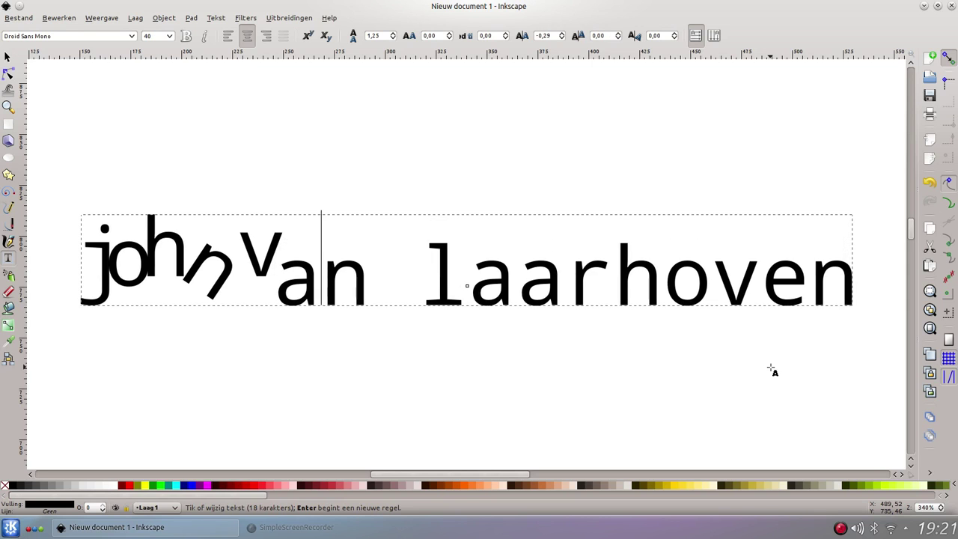
key("alt+Left")
key("alt+Left")
key("alt+Left")
key("alt+Left")
key("alt+Left")
key("alt+Left")
key("alt+Left")
key("alt+Left")
key("alt+Left")
key("alt+Left")
key("alt+Left")
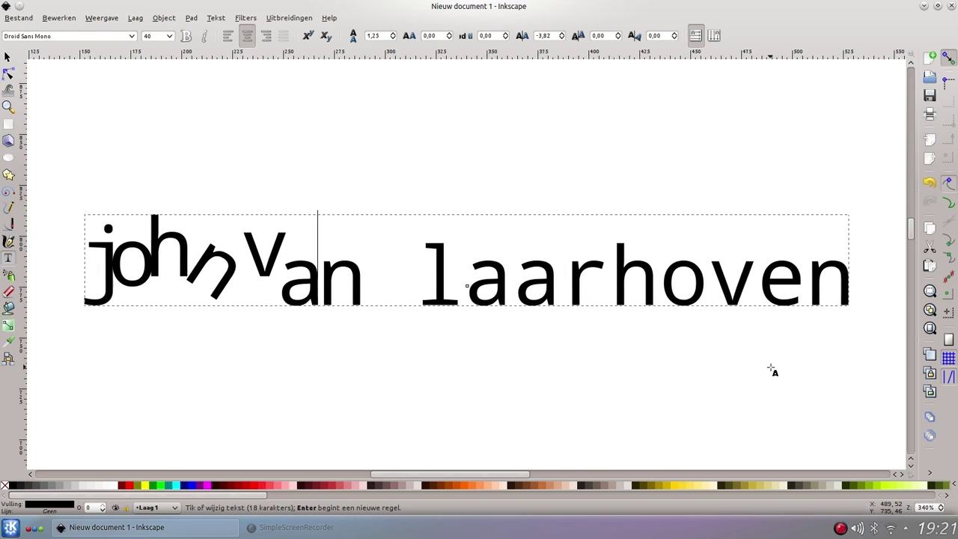
key("alt+Left")
key("alt+Left")
key("alt+Left")
key("alt+Left")
key("alt+Left")
key("alt+Left")
key("alt+Left")
key("alt+Left")
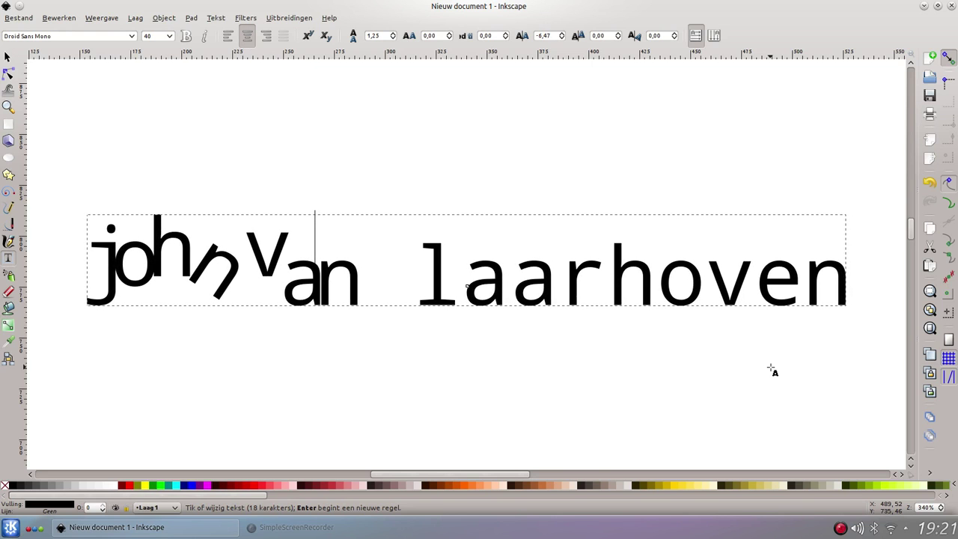
key("alt+Left")
key("alt+Left")
key("alt+Left")
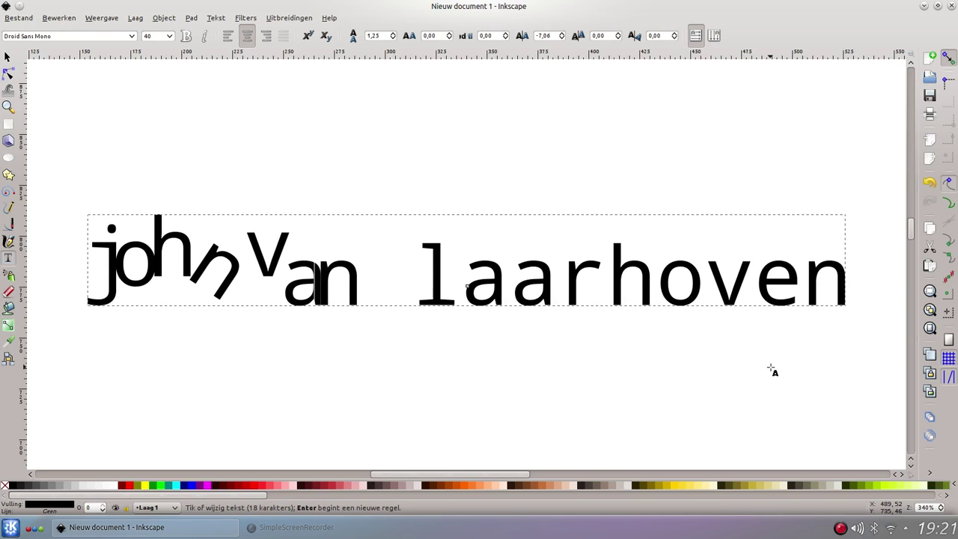
key("alt+Up")
key("alt+Up")
key("alt+Up")
key("alt+Up")
key("alt+Up")
key("alt+Up")
key("alt+Up")
key("alt+Up")
key("alt+Up")
key("alt+Up")
key("alt+Up")
key("alt+Up")
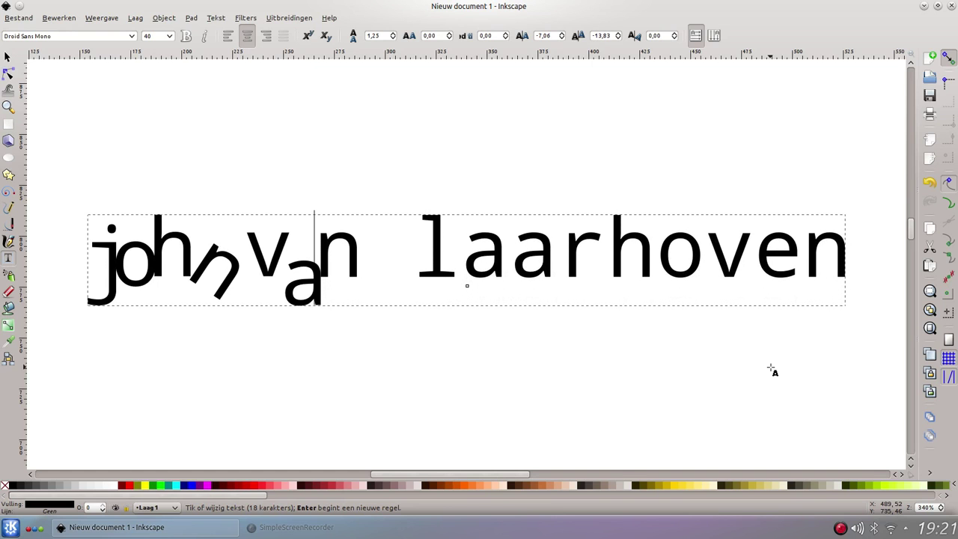
Kern the surname left to close the gap and lower it toward the baseline
key("Right")
key("Right")
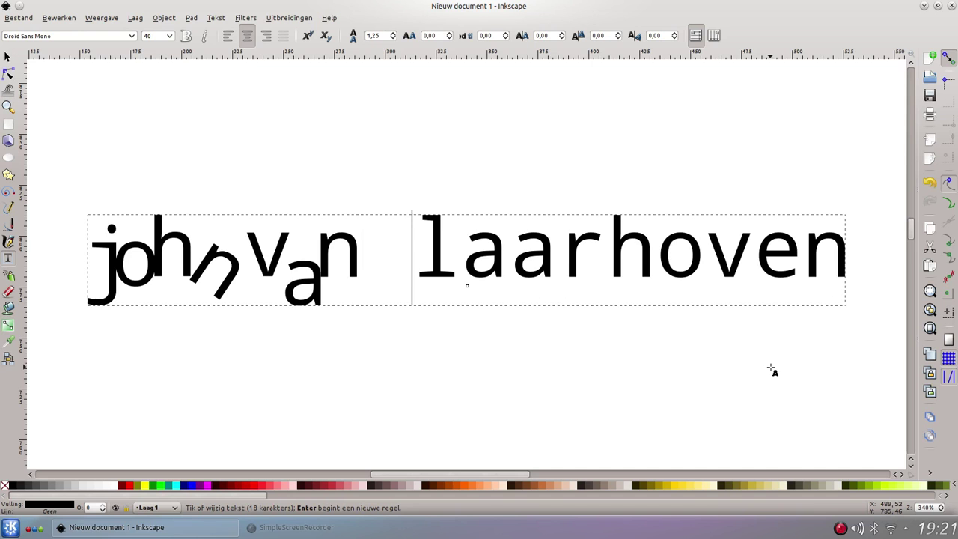
key("alt+Left")
key("alt+Left")
key("alt+Left")
key("alt+Left")
key("alt+Left")
key("alt+Left")
key("alt+Left")
key("alt+Left")
key("alt+Left")
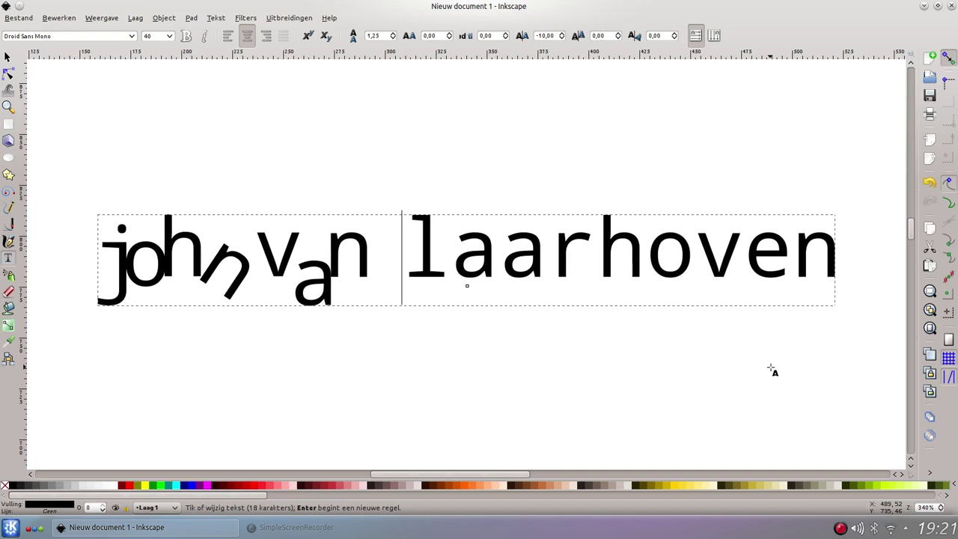
key("alt+Left")
key("alt+Left")
key("alt+Left")
key("alt+Left")
key("alt+Left")
key("alt+Left")
key("alt+Left")
key("alt+Left")
key("alt+Left")
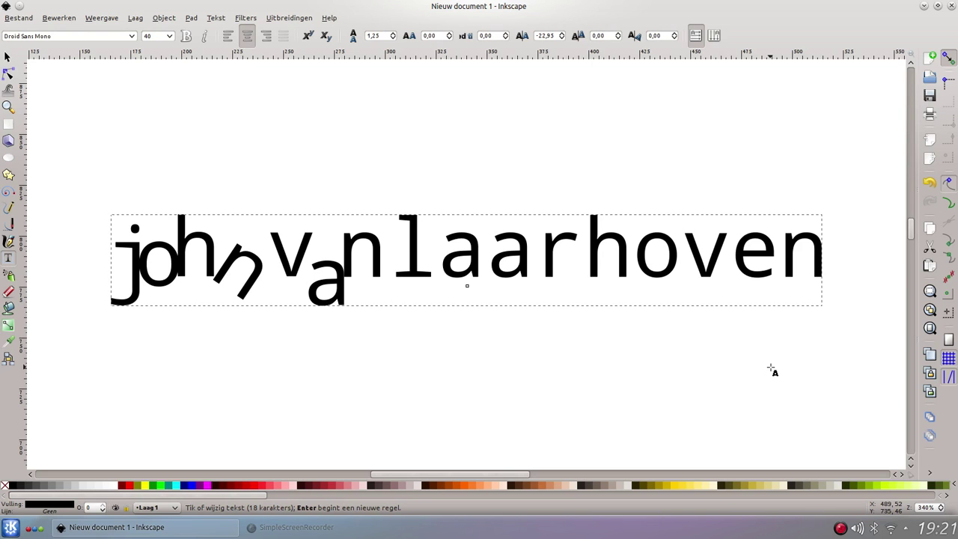
key("alt+Down")
key("alt+Down")
key("alt+Down")
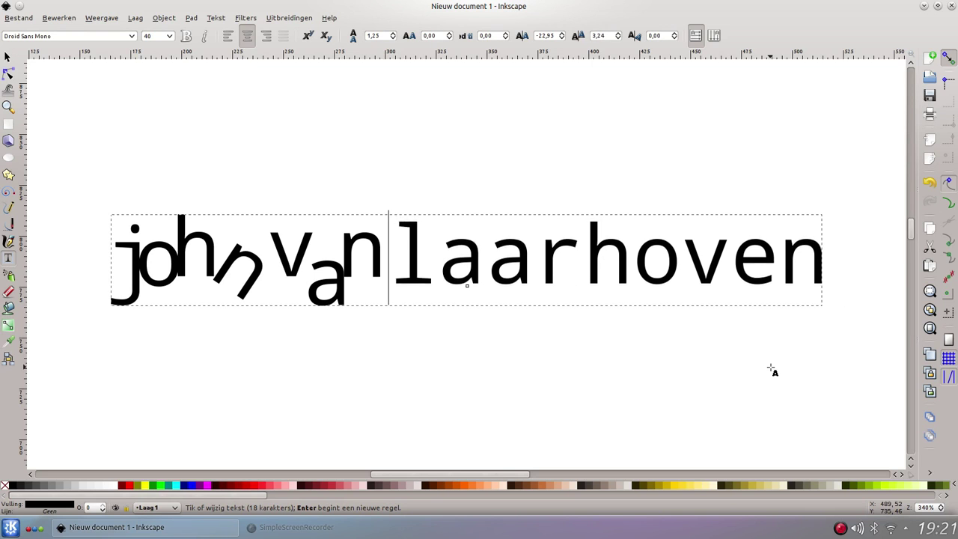
key("alt+Down")
key("alt+Down")
key("alt+Down")
key("alt+Down")
key("alt+Down")
key("alt+Down")
key("alt+Down")
key("alt+Down")
key("alt+Down")
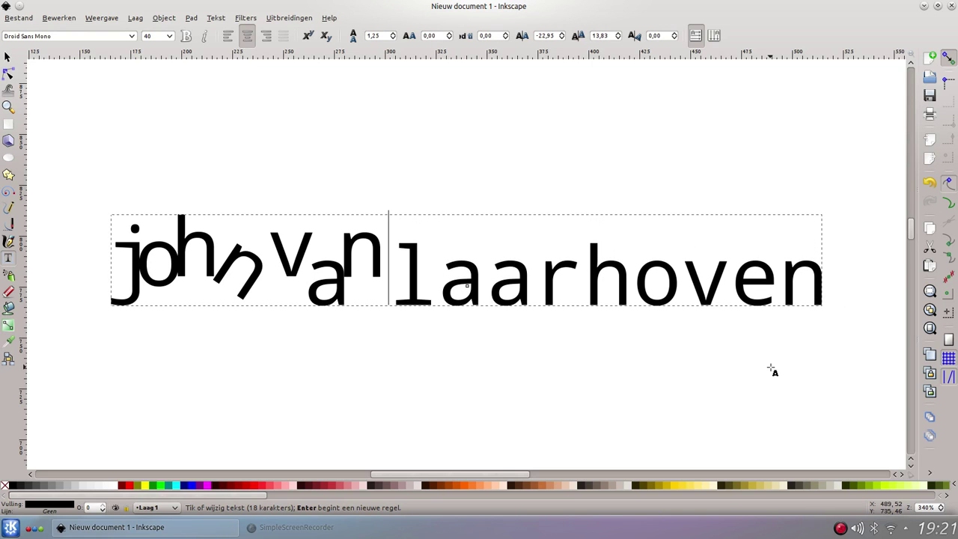
Kern the letters after the 'l' tighter and raise the second 'a'
key("Right")
key("alt+Left")
key("alt+Left")
key("alt+Left")
key("alt+Left")
key("alt+Left")
key("alt+Left")
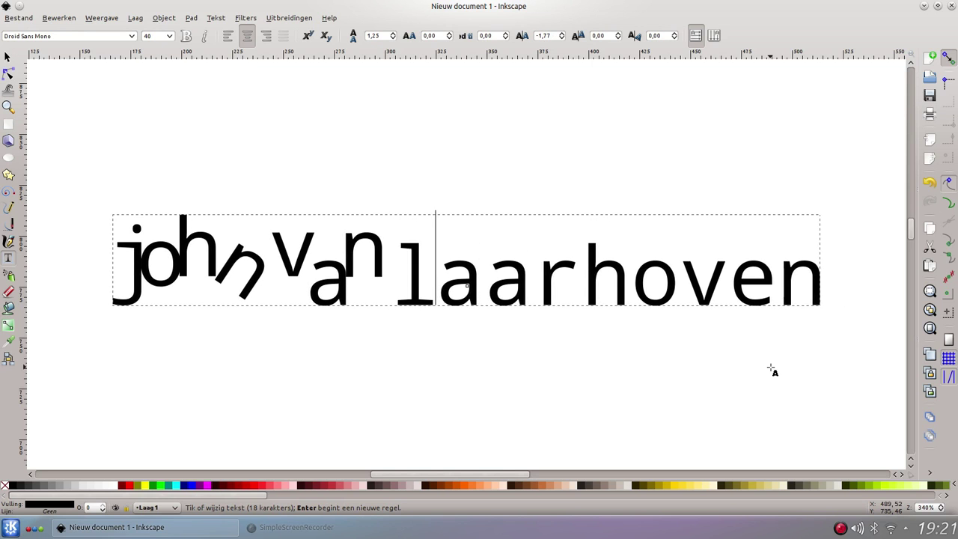
key("alt+Left")
key("alt+Left")
key("alt+Left")
key("alt+Left")
key("alt+Left")
key("alt+Left")
key("alt+Left")
key("alt+Left")
key("alt+Left")
key("alt+Left")
key("alt+Left")
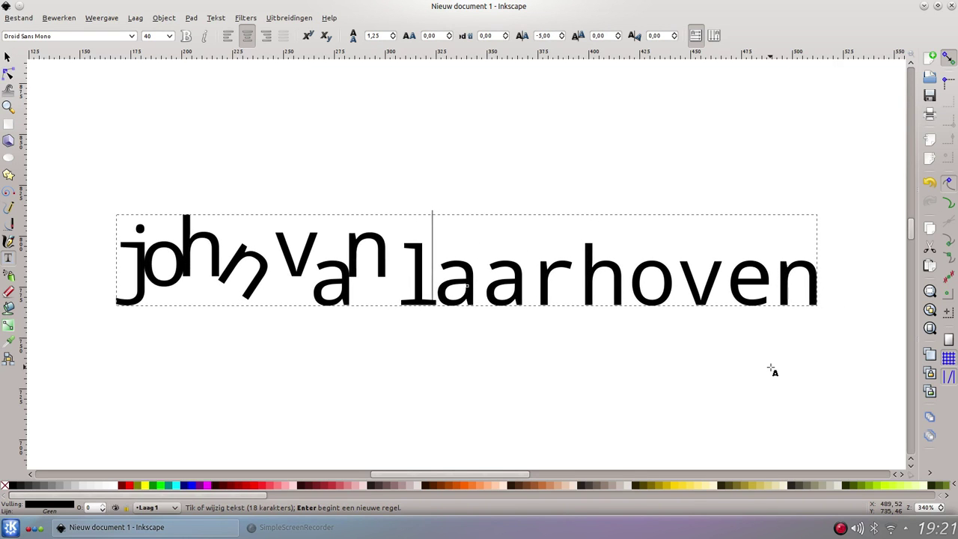
key("alt+Left")
key("alt+Left")
key("alt+Left")
key("alt+Left")
key("alt+Left")
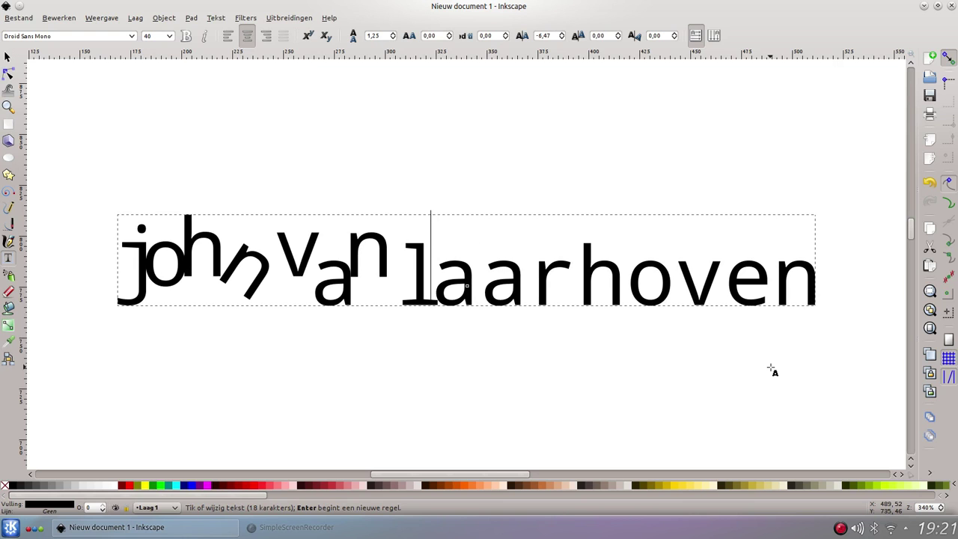
key("Right")
key("alt+Left")
key("alt+Left")
key("alt+Left")
key("alt+Left")
key("alt+Left")
key("alt+Left")
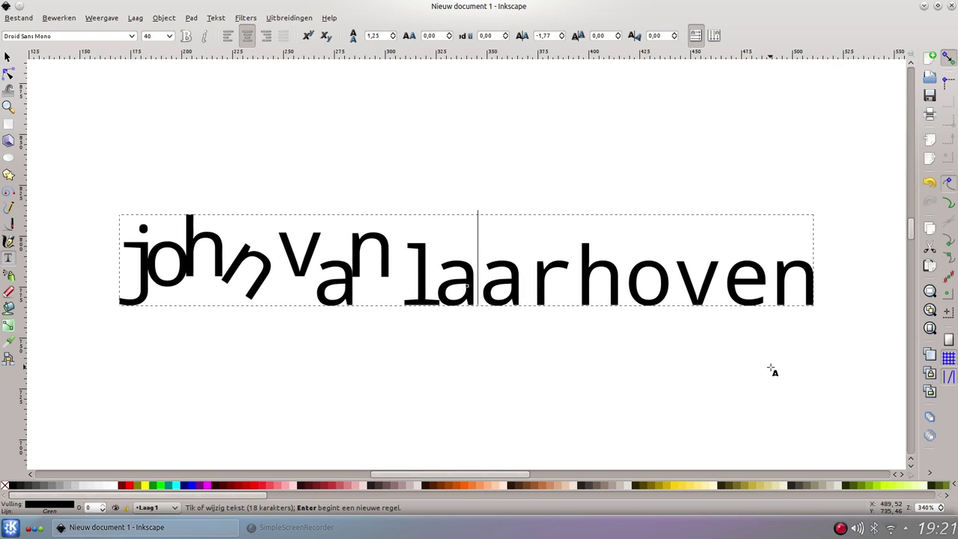
key("alt+Left")
key("alt+Left")
key("alt+Left")
key("alt+Left")
key("alt+Left")
key("alt+Left")
key("alt+Left")
key("alt+Left")
key("alt+Left")
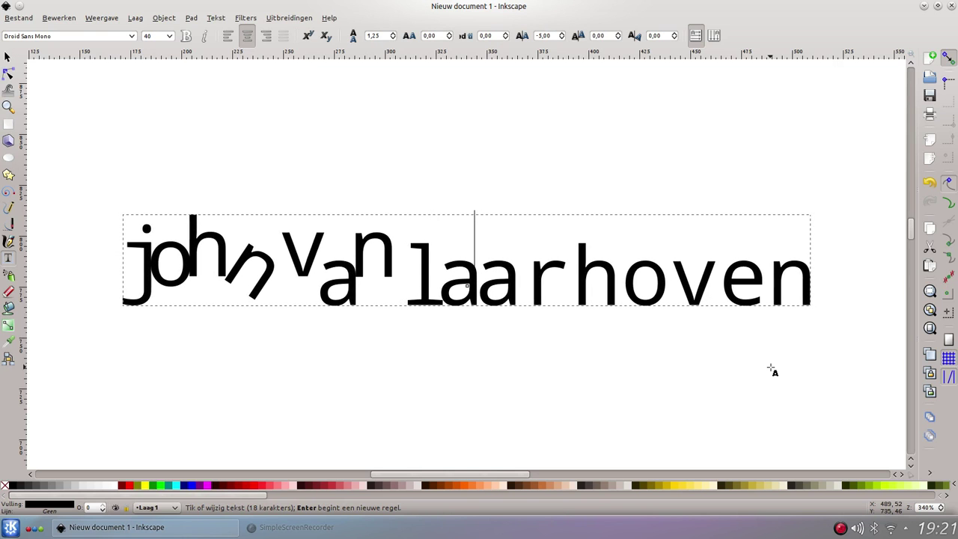
key("alt+Left")
key("alt+Left")
key("alt+Left")
key("alt+Left")
key("alt+Left")
key("alt+Left")
key("alt+Left")
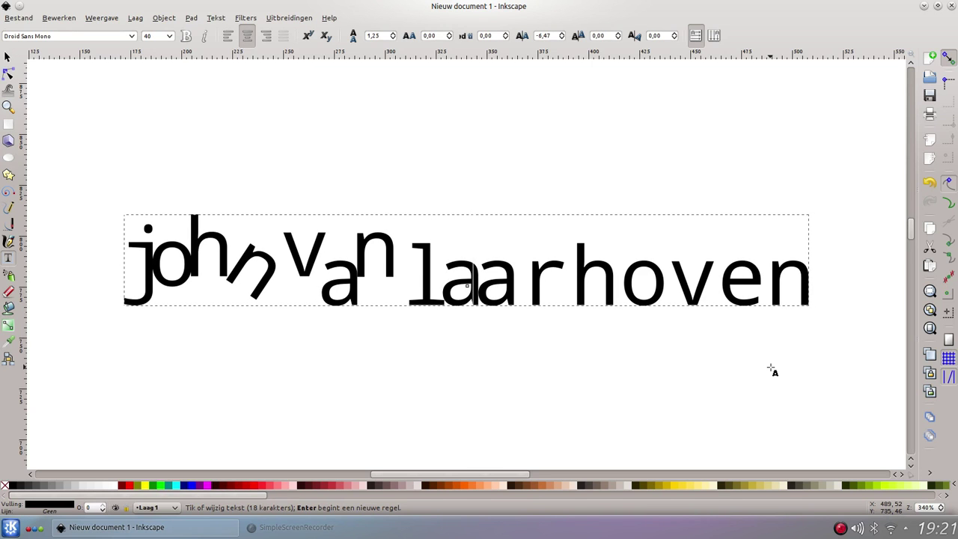
key("alt+Up")
key("alt+Up")
key("alt+Up")
key("alt+Up")
key("alt+Up")
key("alt+Up")
key("alt+Up")
key("alt+Up")
key("alt+Up")
key("alt+Up")
key("alt+Up")
key("alt+Up")
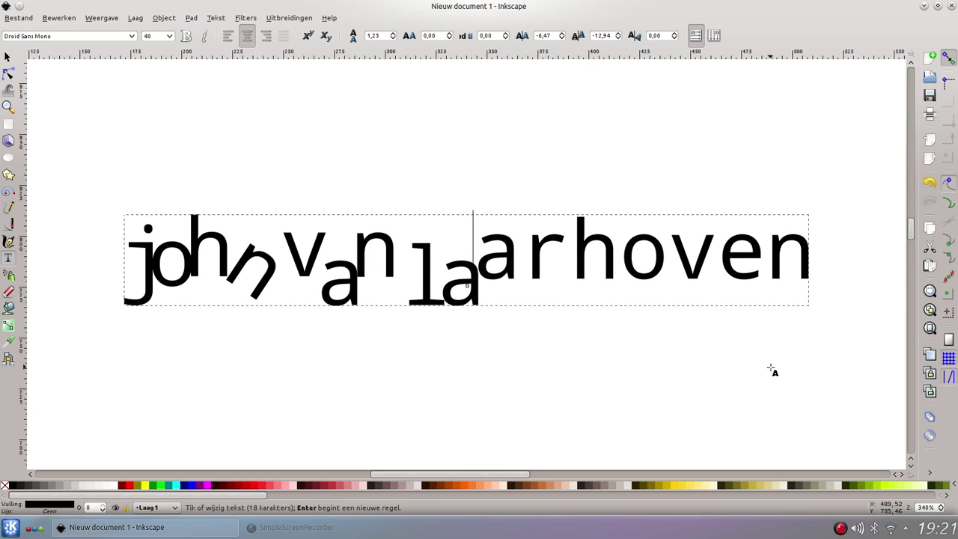
Tighten the 'r' toward the raised 'a' and drop it lower
key("Right")
key("alt+Left")
key("alt+Left")
key("alt+Left")
key("alt+Left")
key("alt+Left")
key("alt+Left")
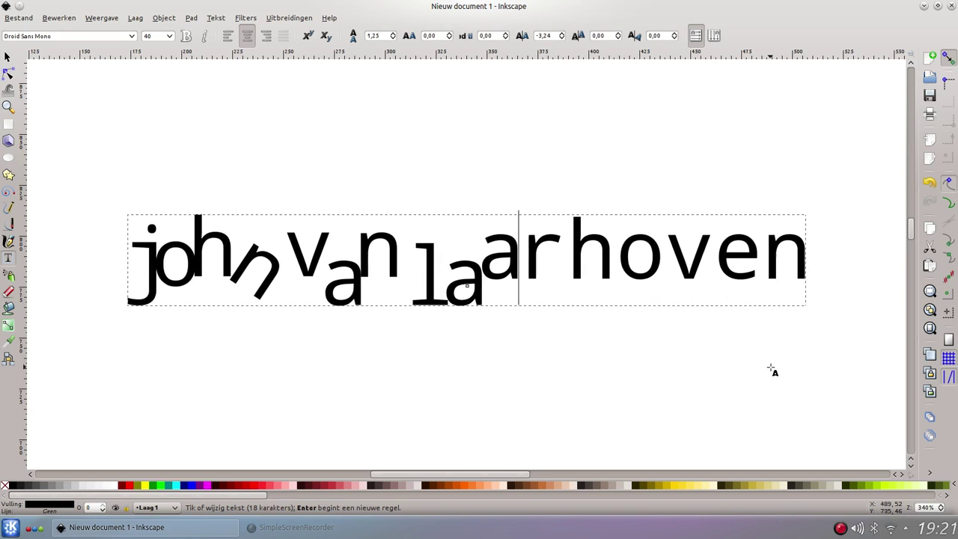
key("alt+Left")
key("alt+Left")
key("alt+Left")
key("alt+Left")
key("alt+Left")
key("alt+Left")
key("alt+Left")
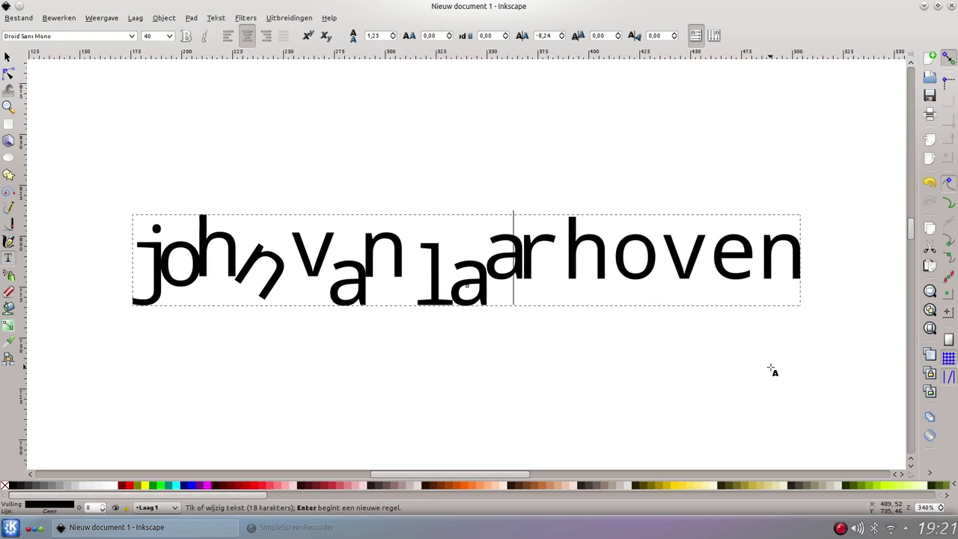
key("alt+Left")
key("alt+Left")
key("alt+Down")
key("alt+Down")
key("alt+Down")
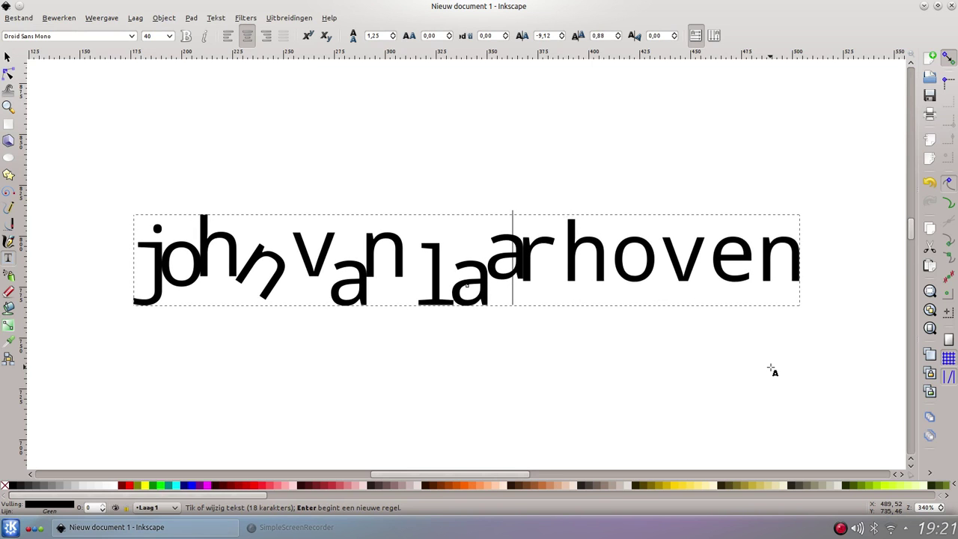
key("alt+Down")
key("alt+Down")
key("alt+Down")
key("alt+Down")
key("alt+Down")
key("alt+Down")
key("alt+Down")
key("alt+Down")
key("alt+Down")
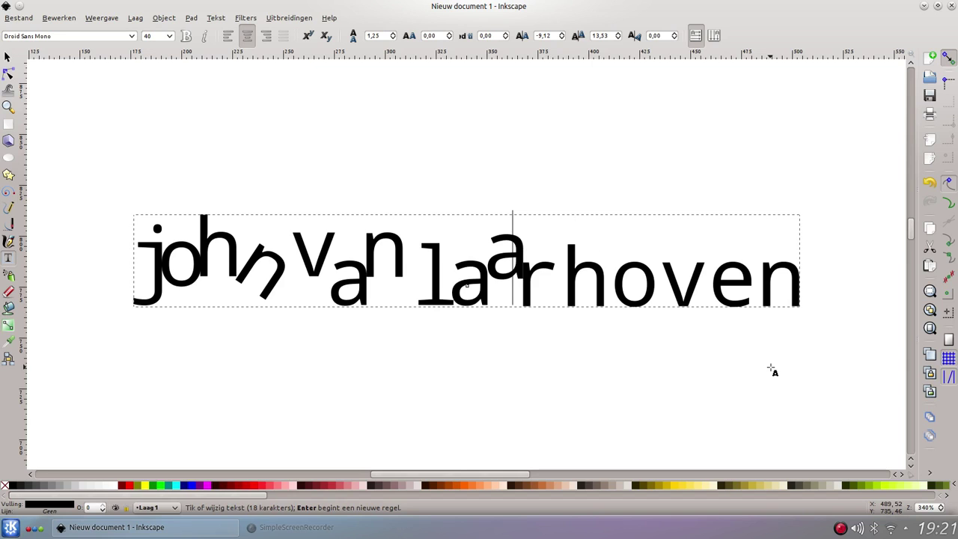
Kern the letters after the 'r' closer and lift them above the baseline
key("Right")
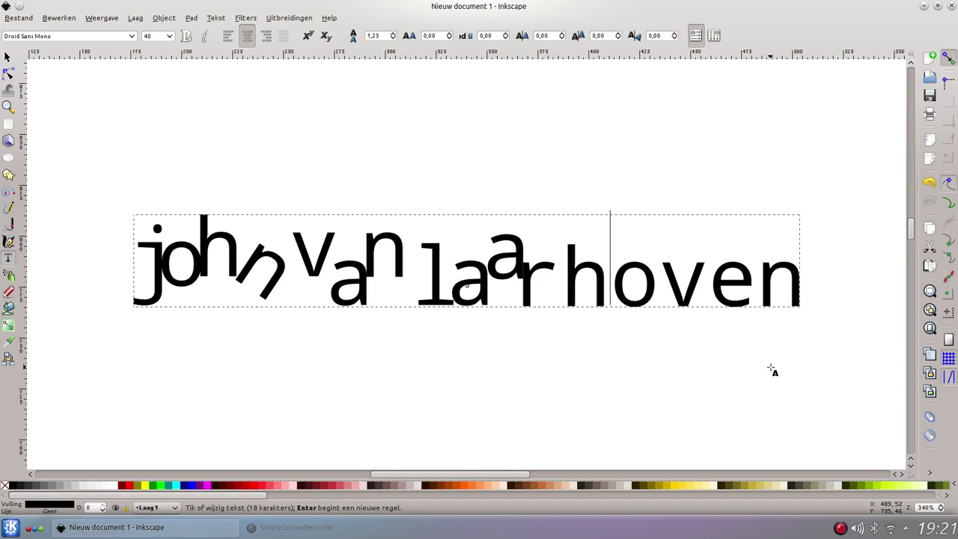
key("alt+Left")
key("alt+Left")
key("alt+Left")
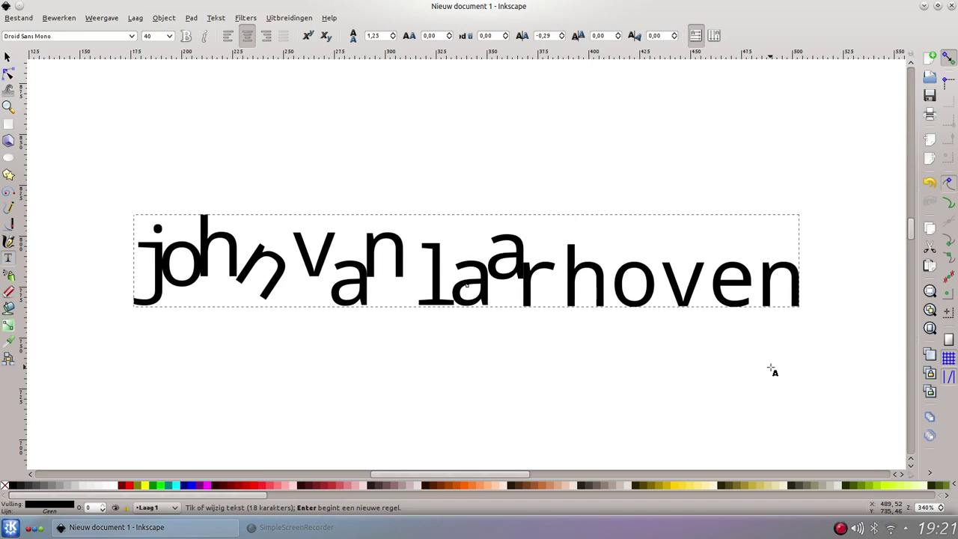
key("alt+Left")
key("alt+Left")
key("alt+Left")
key("alt+Left")
key("alt+Left")
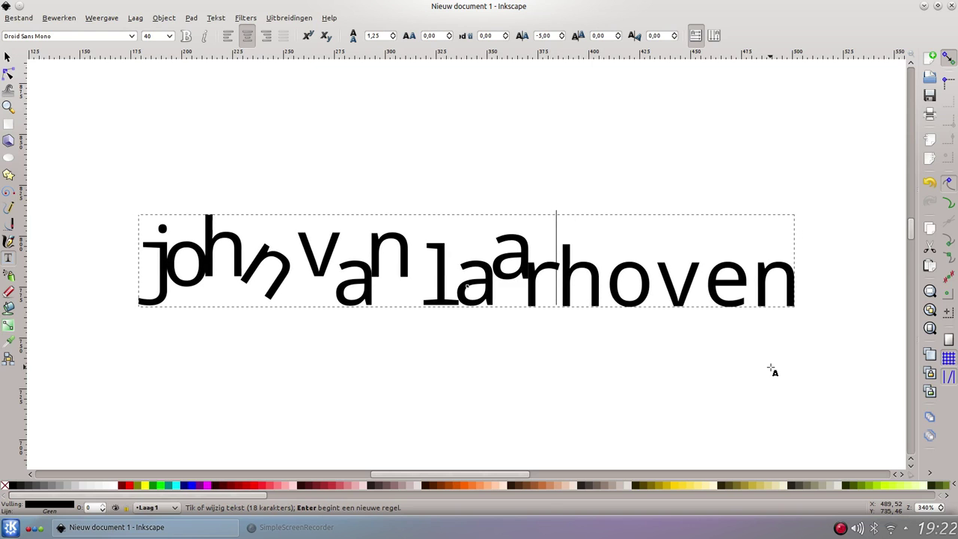
key("alt+Left")
key("alt+Left")
key("alt+Left")
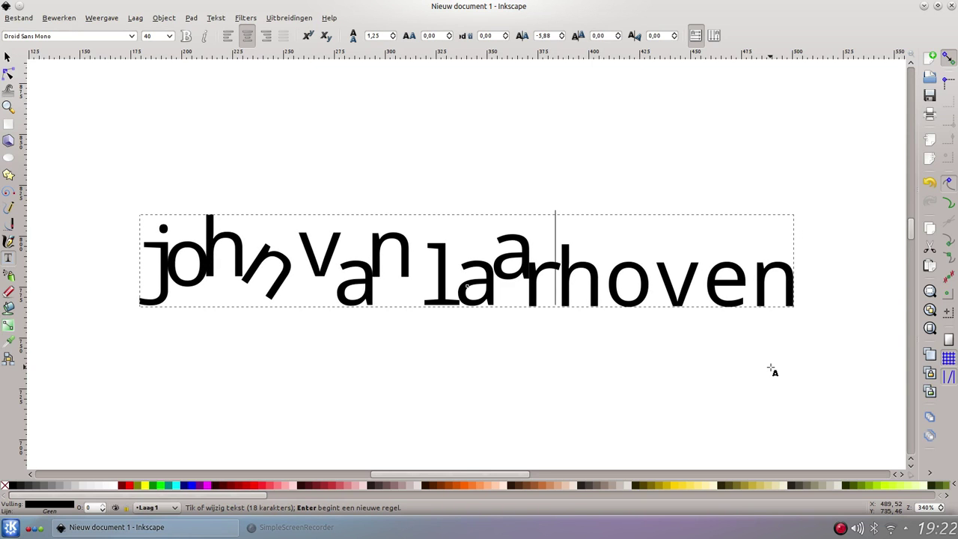
key("alt+Up")
key("alt+Up")
key("alt+Up")
key("alt+Up")
key("alt+Up")
key("alt+Up")
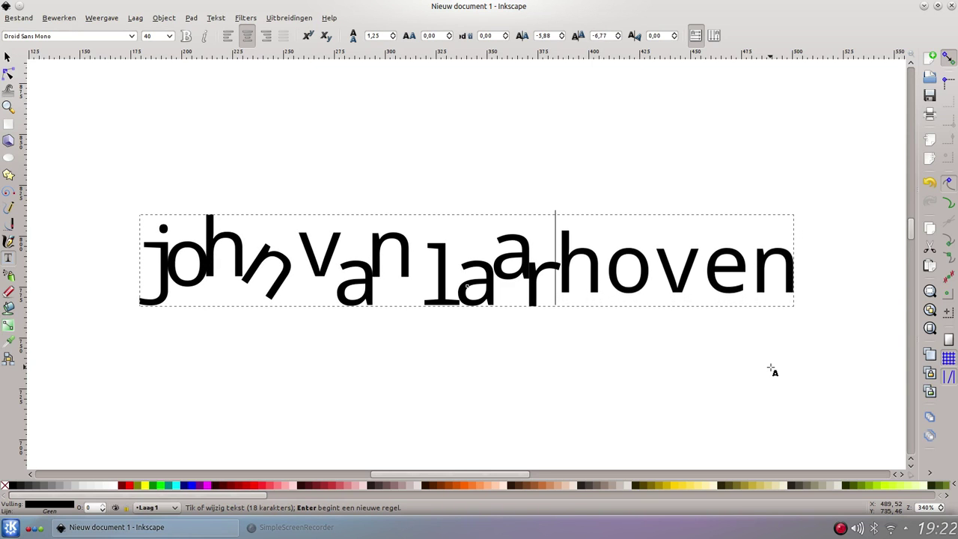
key("alt+Up")
key("alt+Up")
key("alt+Up")
key("alt+Up")
key("alt+Up")
key("alt+Up")
key("alt+Up")
key("alt+Up")
key("alt+Up")
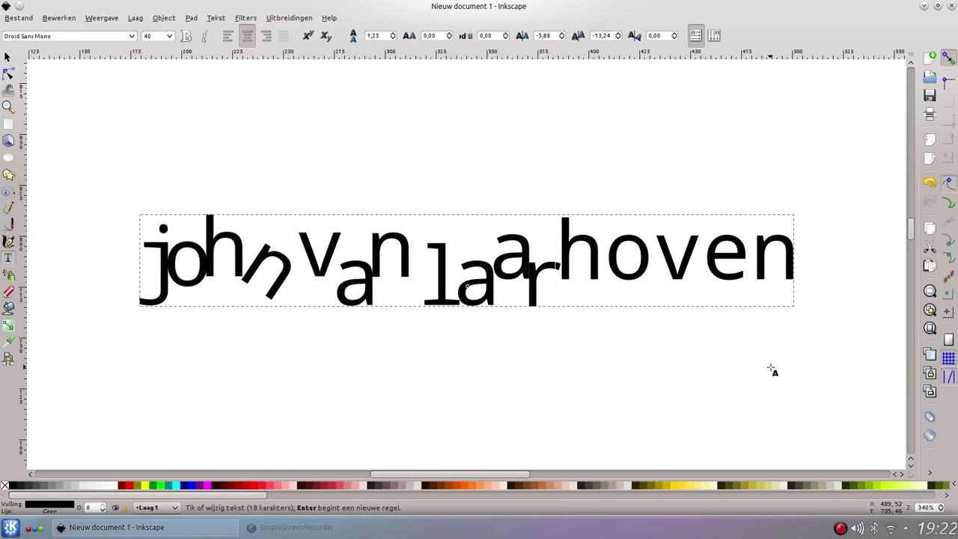
key("Right")
Kern and lower the 'o' after the 'h', then raise and tighten the 'v'
key("alt+Left")
key("alt+Left")
key("alt+Left")
key("alt+Left")
key("alt+Left")
key("alt+Left")
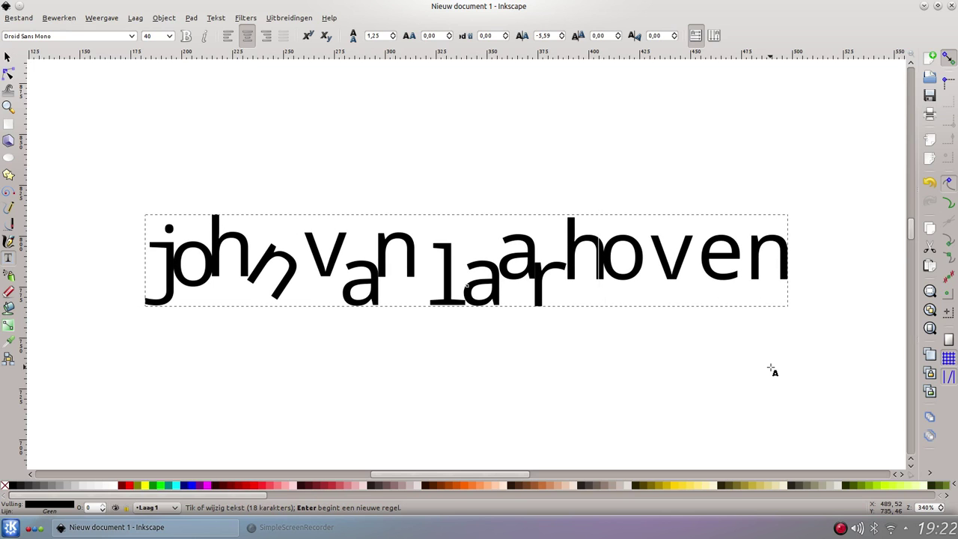
key("alt+Down")
key("alt+Down")
key("alt+Down")
key("alt+Down")
key("alt+Down")
key("alt+Down")
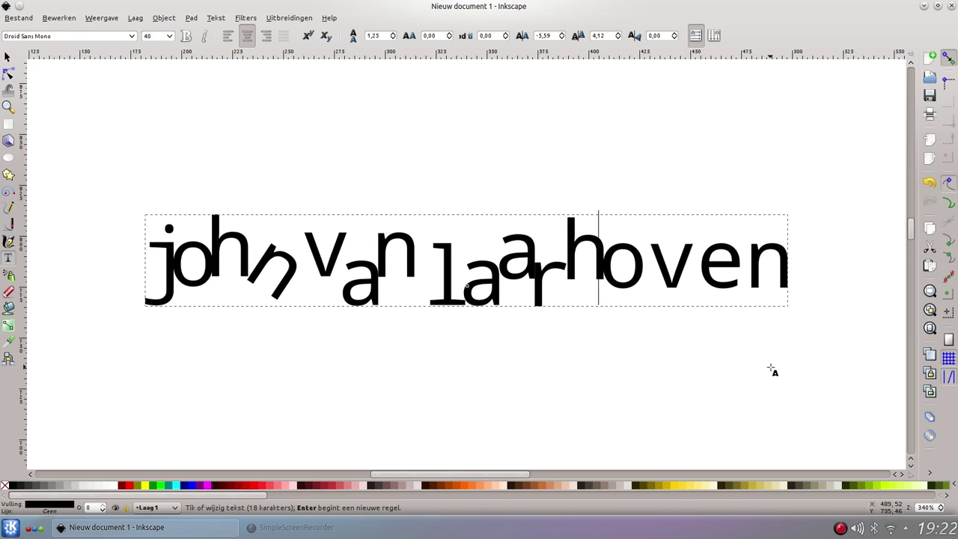
key("alt+Down")
key("alt+Down")
key("alt+Down")
key("alt+Down")
key("alt+Down")
key("alt+Down")
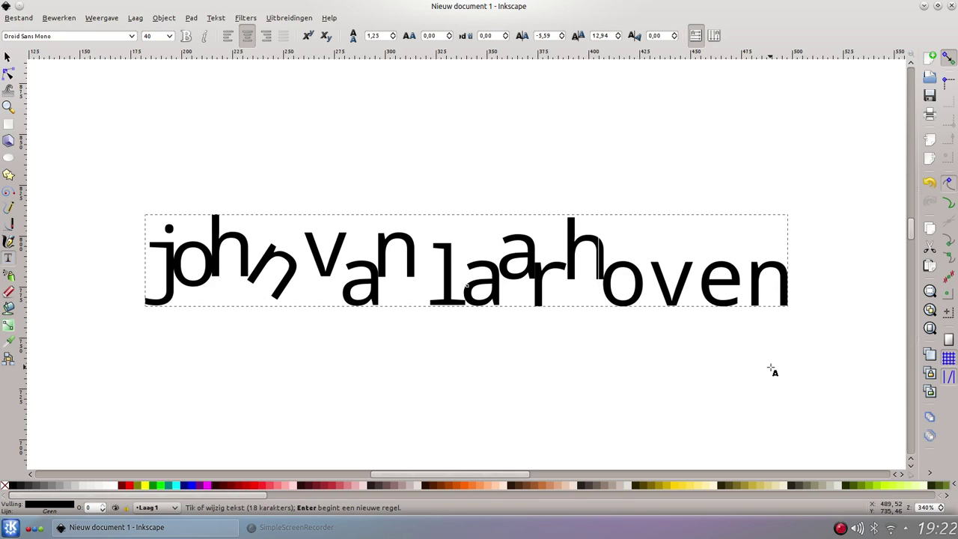
key("Right")
key("alt+Left")
key("alt+Left")
key("alt+Left")
key("alt+Left")
key("alt+Left")
key("alt+Left")
key("alt+Left")
key("alt+Left")
key("alt+Left")
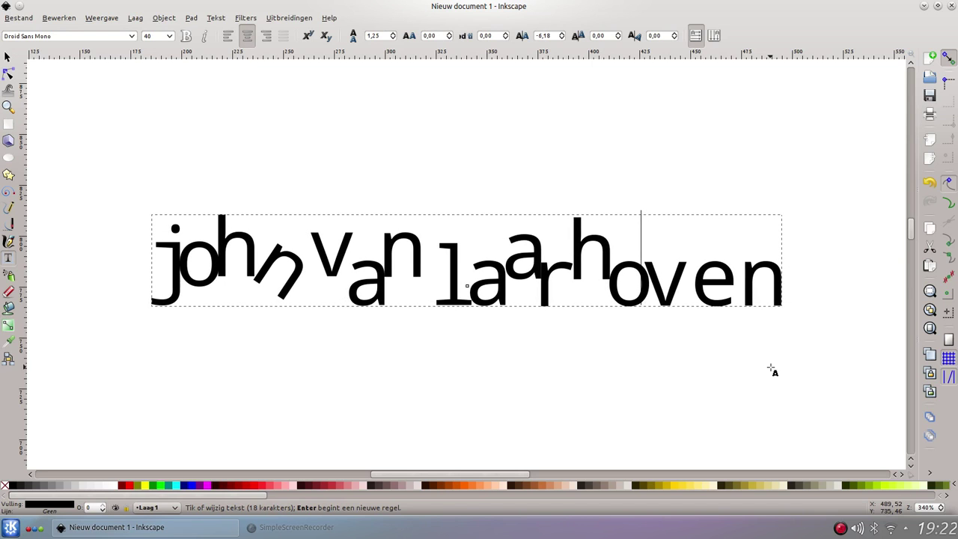
key("alt+Up")
key("alt+Up")
key("alt+Up")
key("alt+Up")
key("alt+Up")
key("alt+Up")
key("alt+Up")
key("alt+Up")
key("alt+Up")
key("alt+Up")
key("alt+Up")
key("alt+Up")
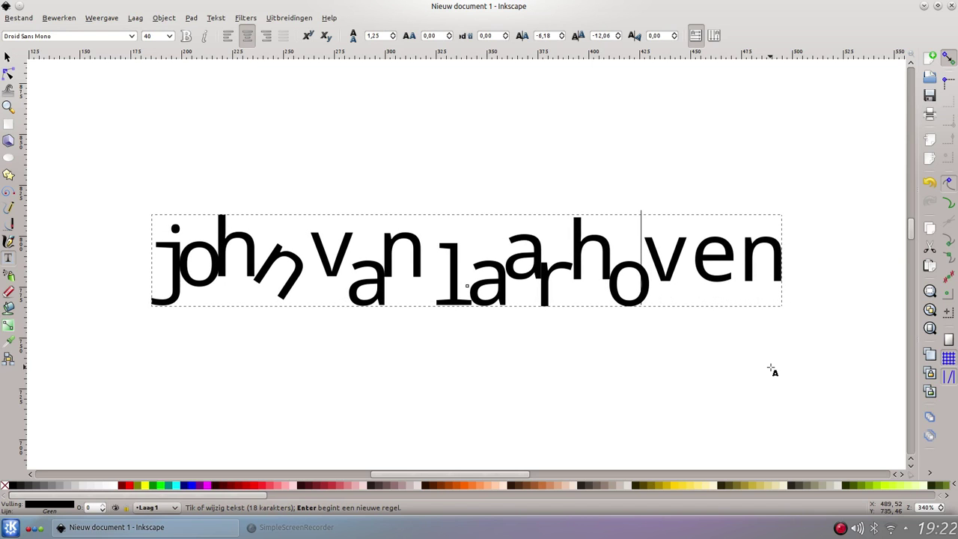
key("alt+Left")
key("alt+Left")
key("alt+Left")
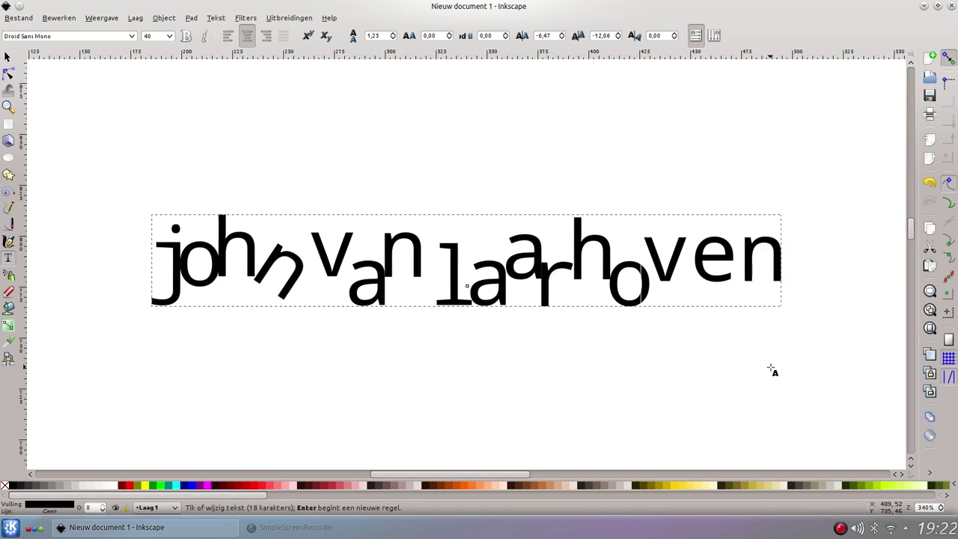
key("alt+Left")
key("alt+Left")
key("alt+Left")
Kern the 'e' toward the 'v' and tilt it 43.20 degrees
key("alt+Left")
key("alt+Left")
key("alt+Left")
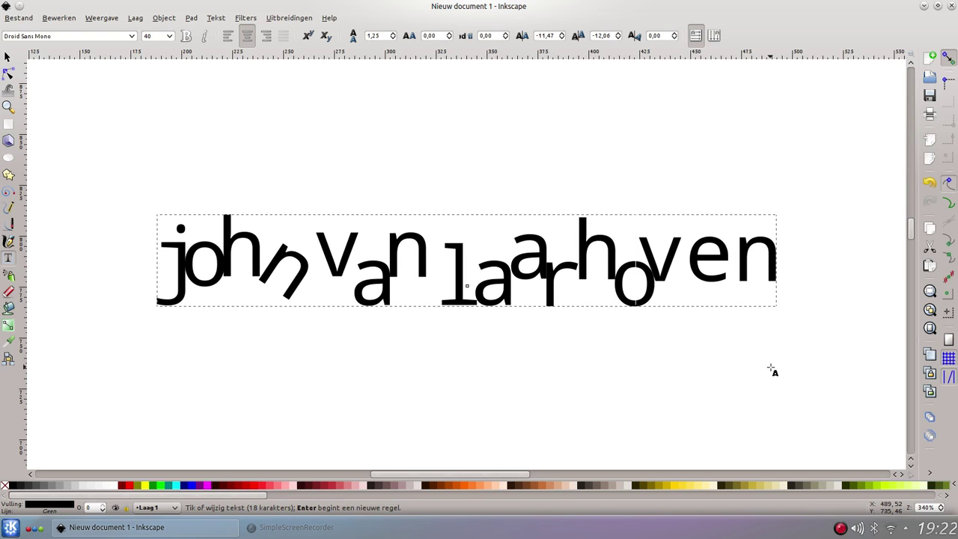
key("Right")
key("alt+Left")
key("alt+Left")
key("alt+Left")
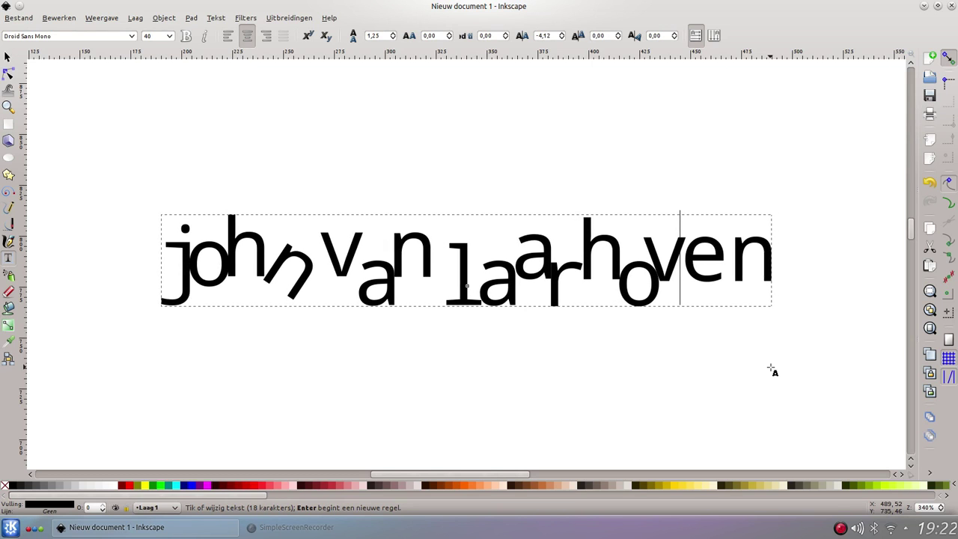
key("alt+Left")
key("alt+Left")
key("alt+Left")
key("alt+Left")
key("alt+Left")
key("alt+Left")
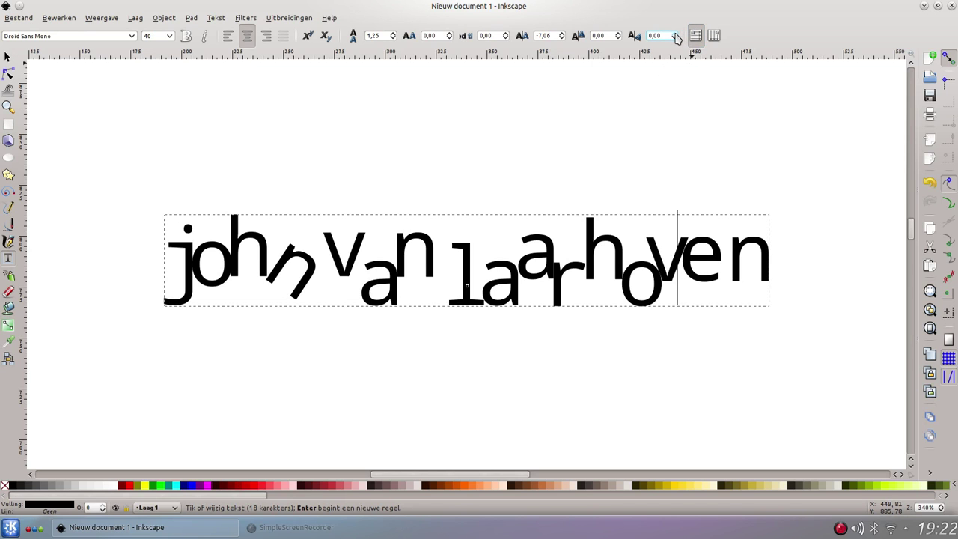
scroll(675, 36, "up", 10)
scroll(675, 36, "up", 11)
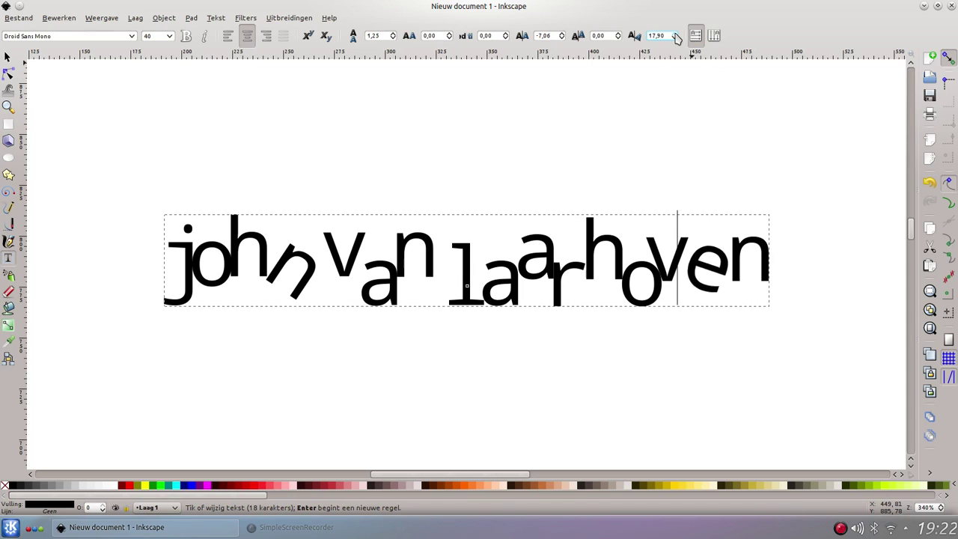
scroll(675, 36, "up", 11)
scroll(676, 37, "up", 11)
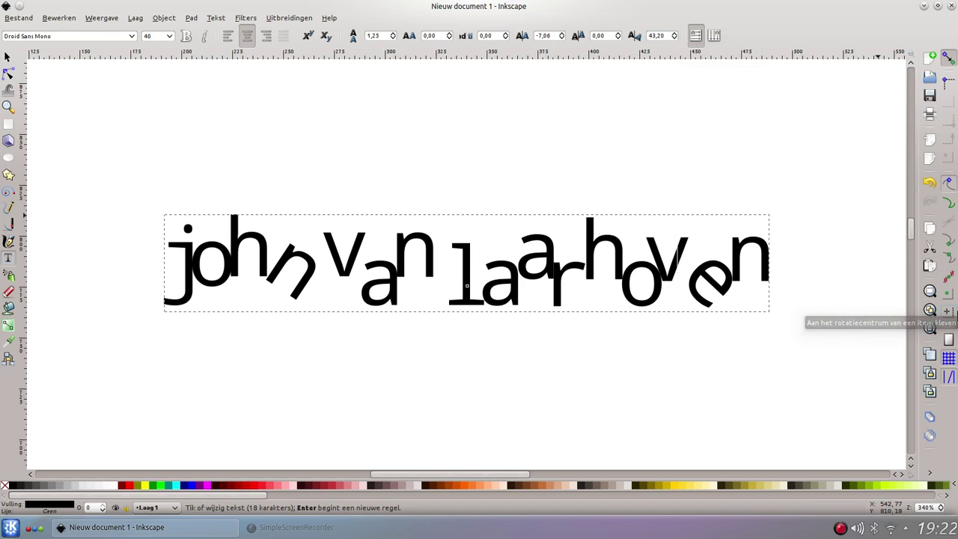
key("alt+Left")
key("alt+Left")
key("alt+Left")
key("alt+Left")
key("alt+Left")
key("alt+Left")
key("alt+Left")
key("alt+Left")
key("alt+Left")
key("alt+Left")
key("alt+Left")
key("alt+Left")
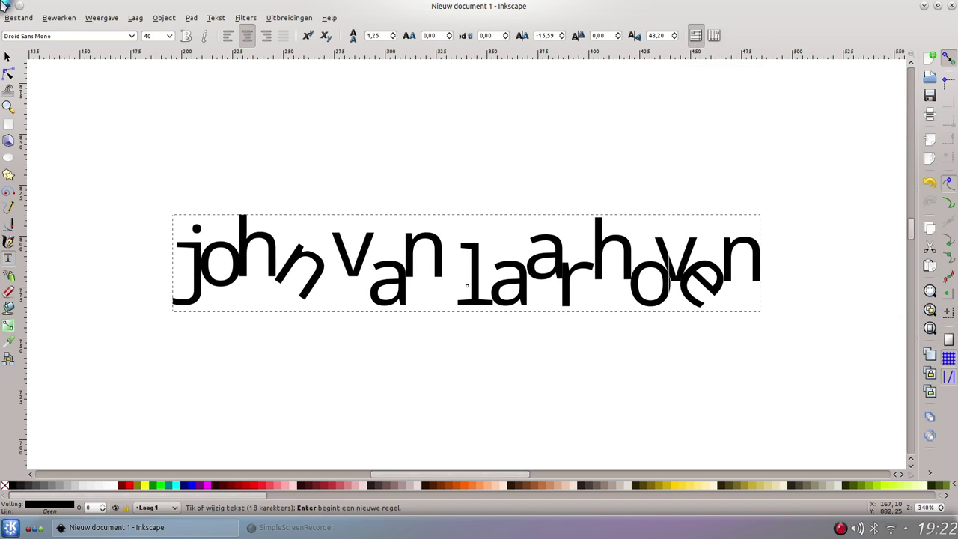
Export the selected text as a PNG bitmap into the Muziek folder, then close the dialog
left_click(8, 57)
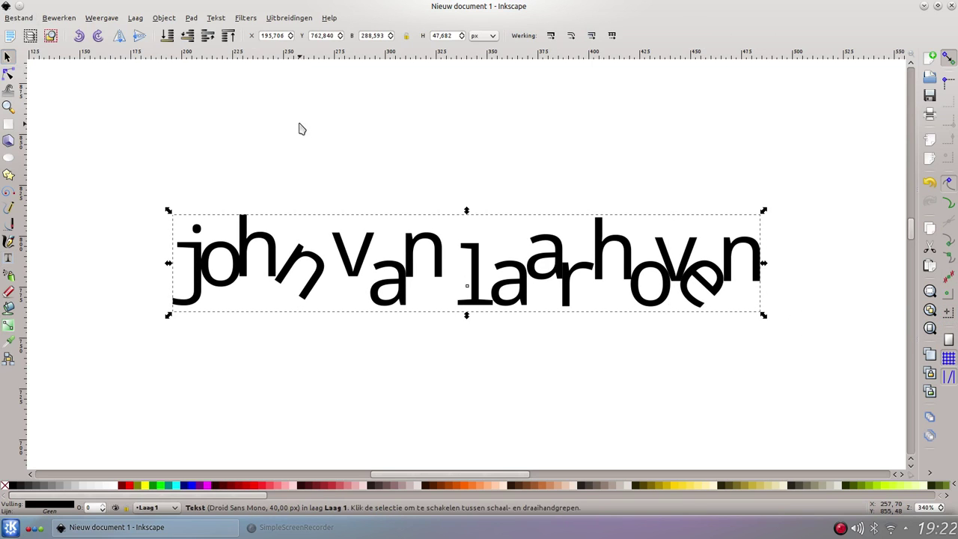
left_click(25, 16)
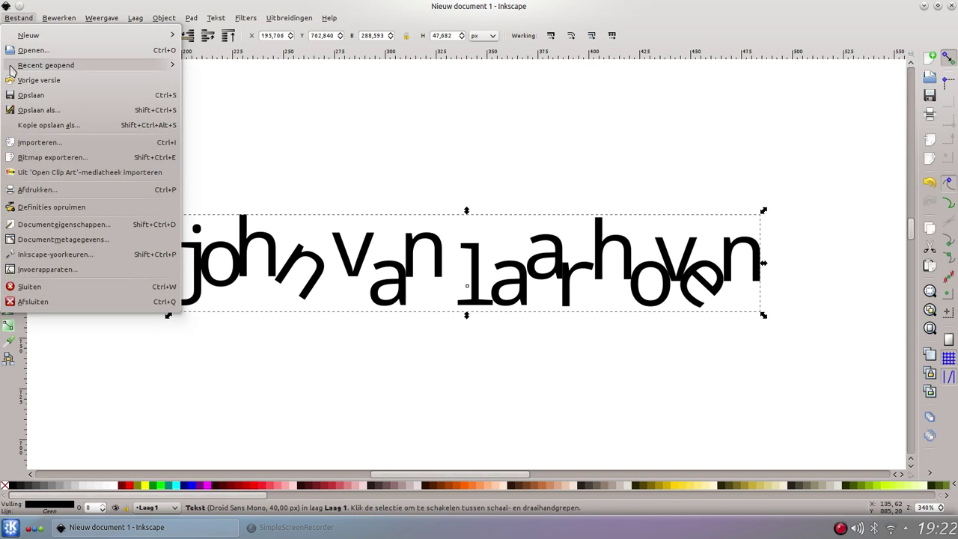
left_click(50, 157)
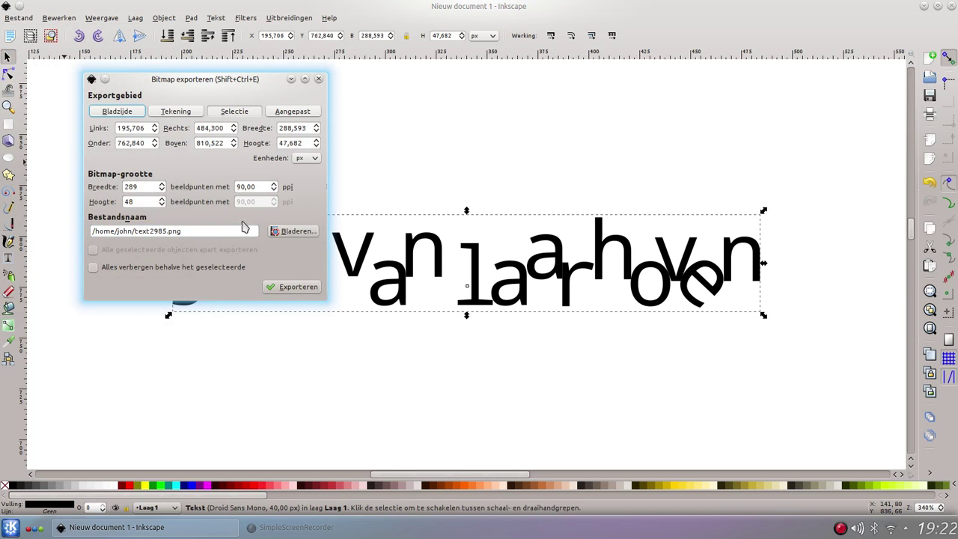
left_click(296, 232)
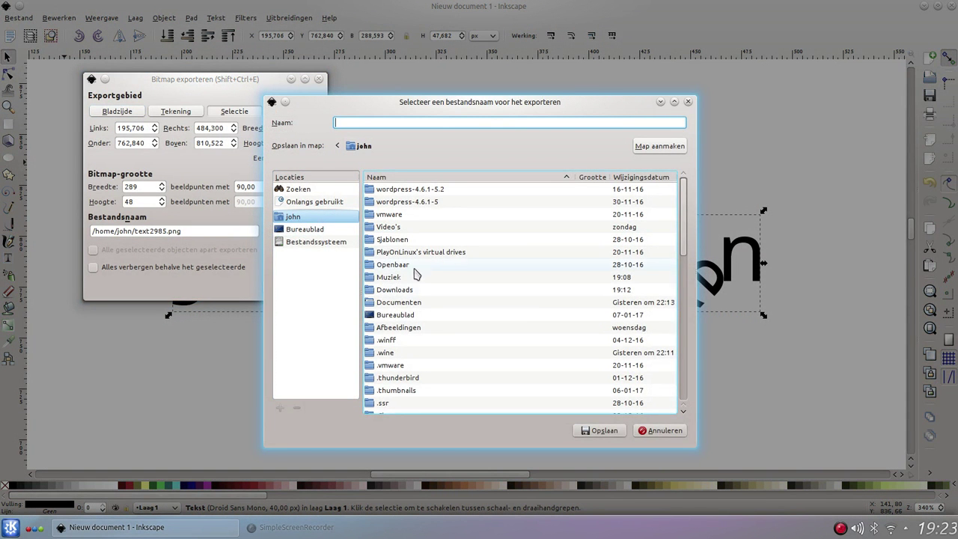
left_click(390, 278)
double_click(389, 278)
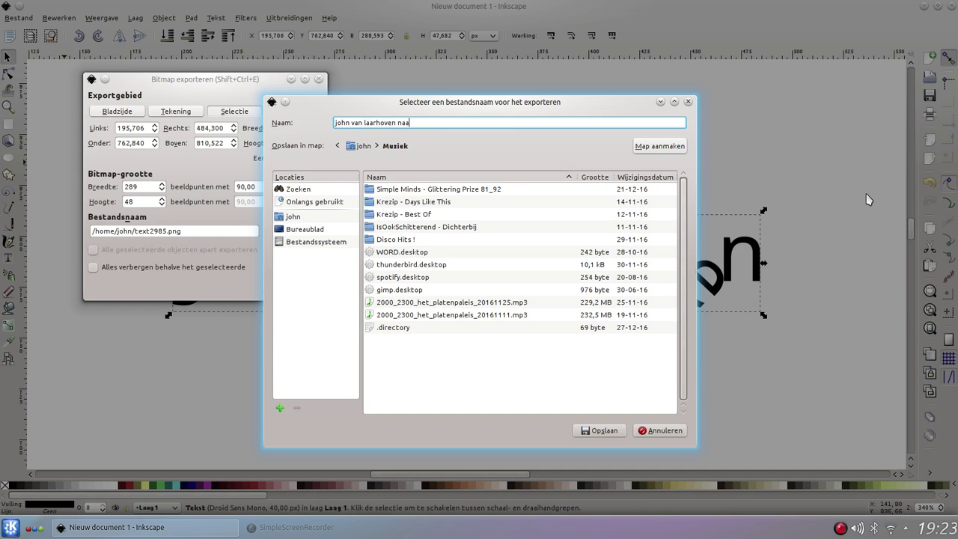
left_click(601, 431)
left_click(281, 287)
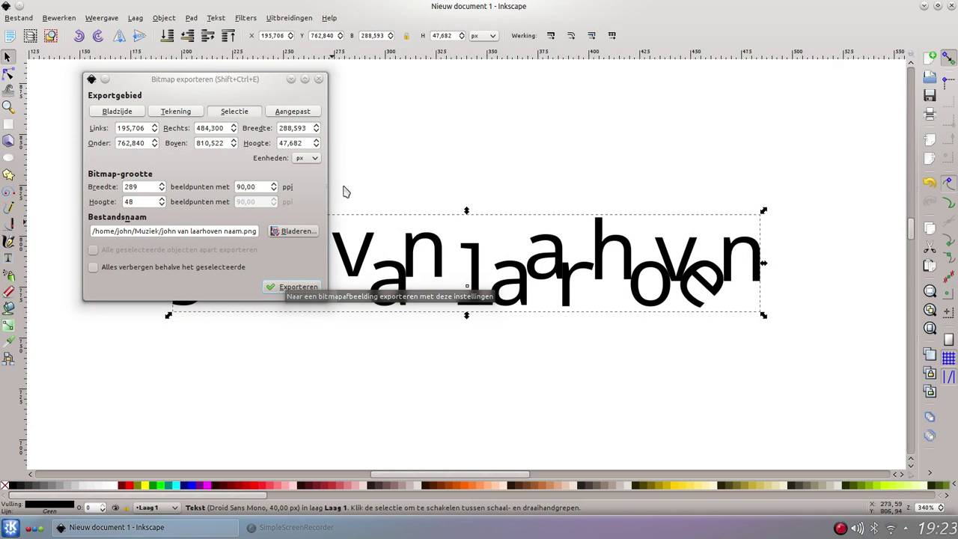
left_click(319, 79)
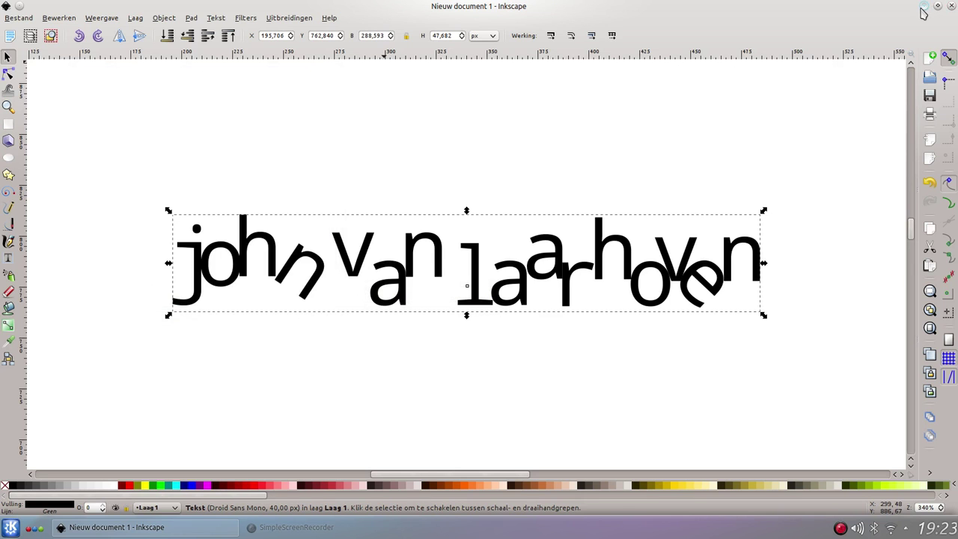
Minimize Inkscape and open the 289x48 PNG from the desktop's Muziek folder view
left_click(923, 6)
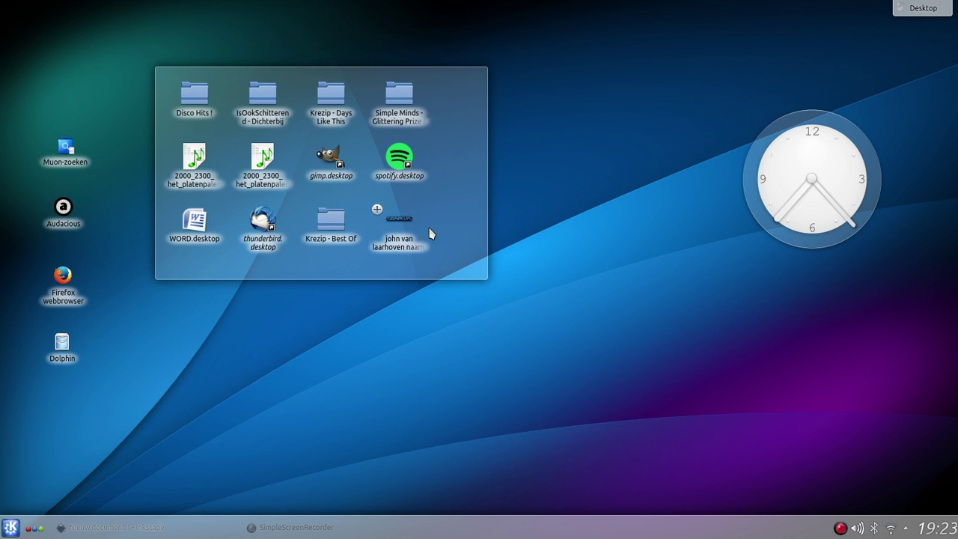
double_click(400, 220)
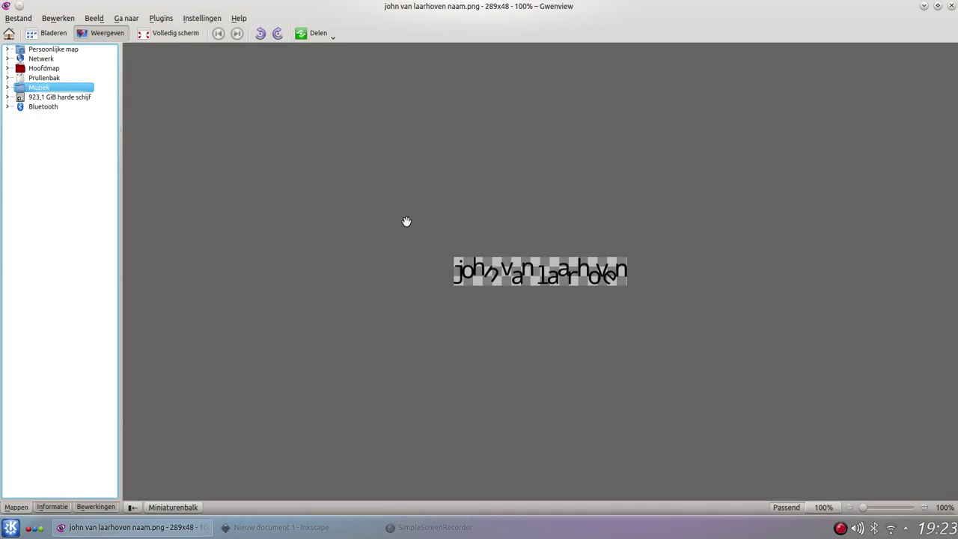